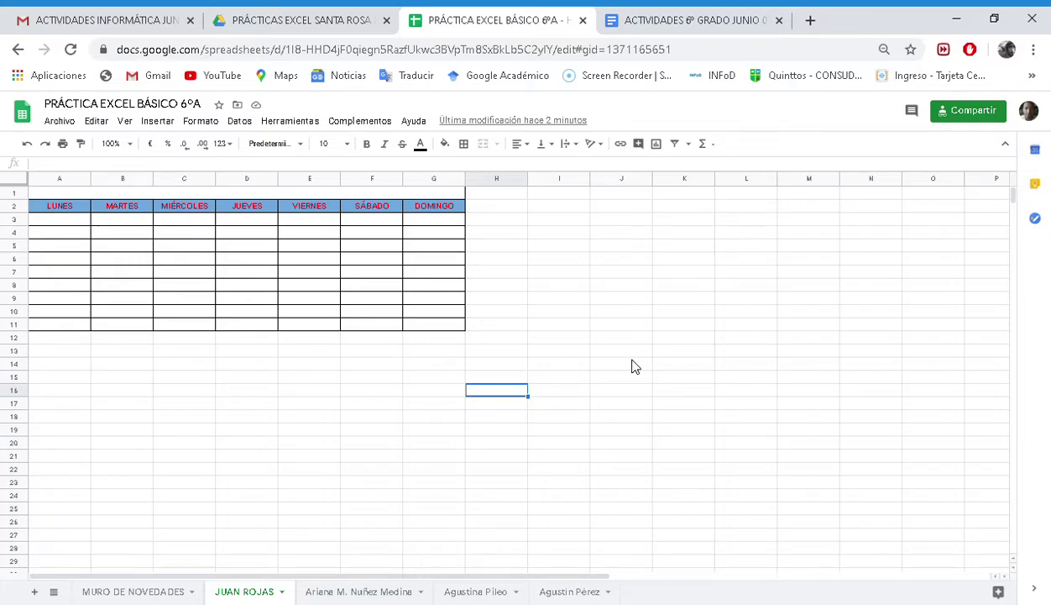
# Type HORARIO DE ACTIVIDADES DIARIAS into merged cell A1 and centre it horizontally
pyautogui.click(154, 593)
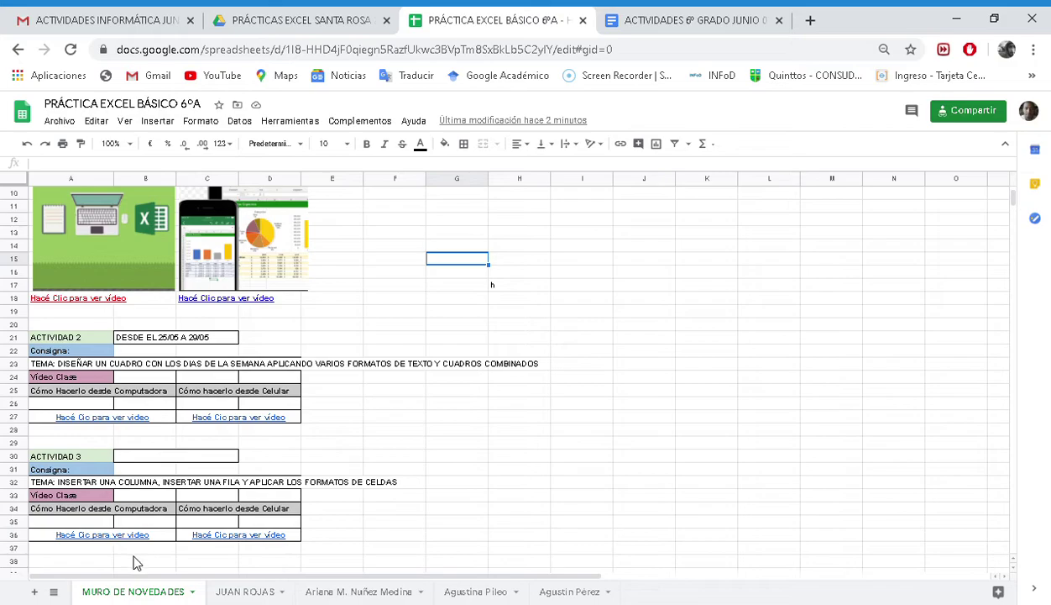
pyautogui.click(224, 593)
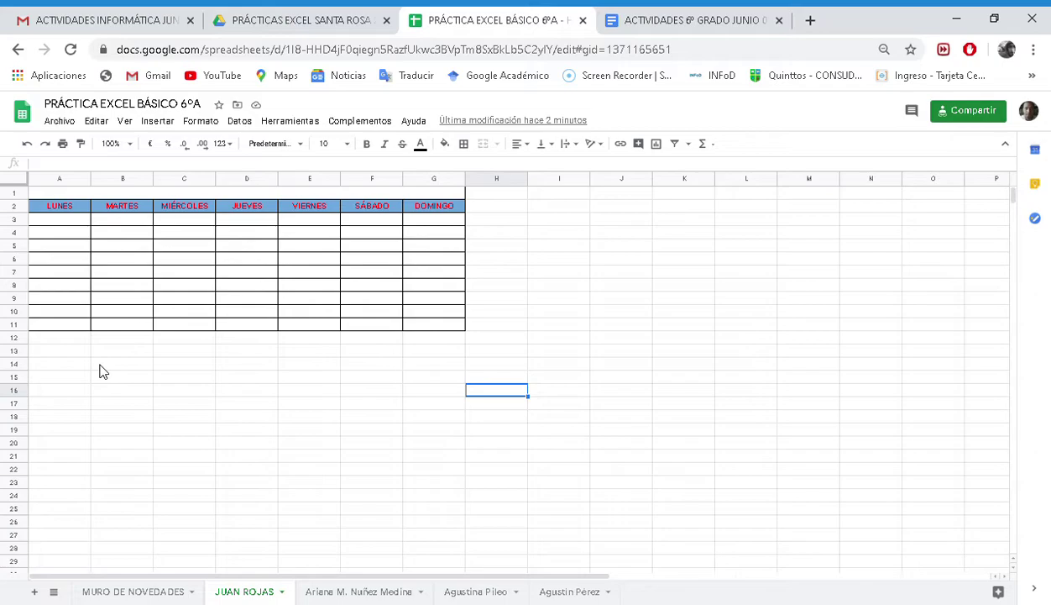
pyautogui.click(84, 196)
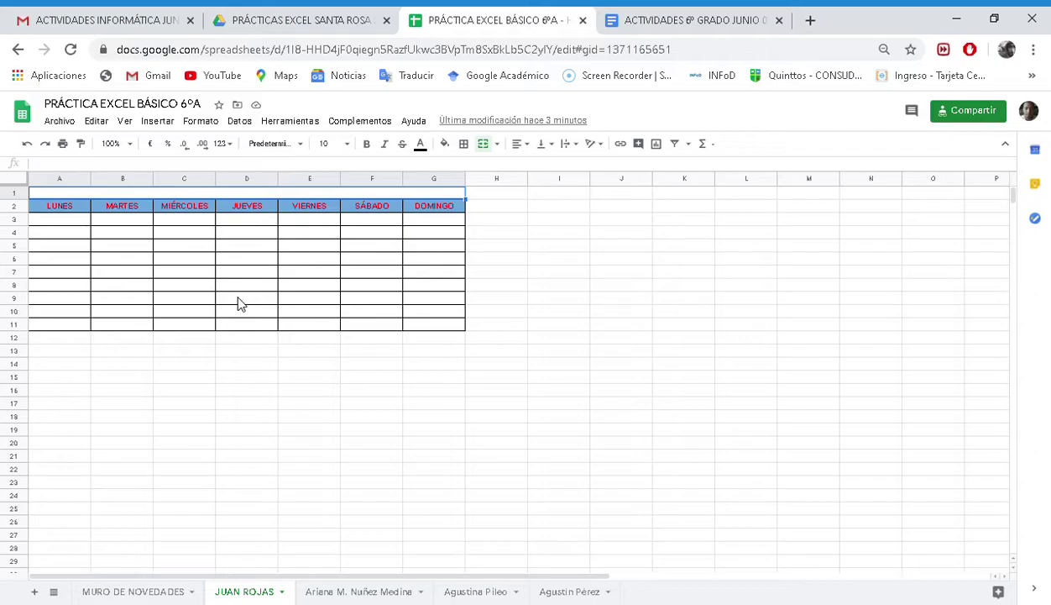
pyautogui.write('HORA')
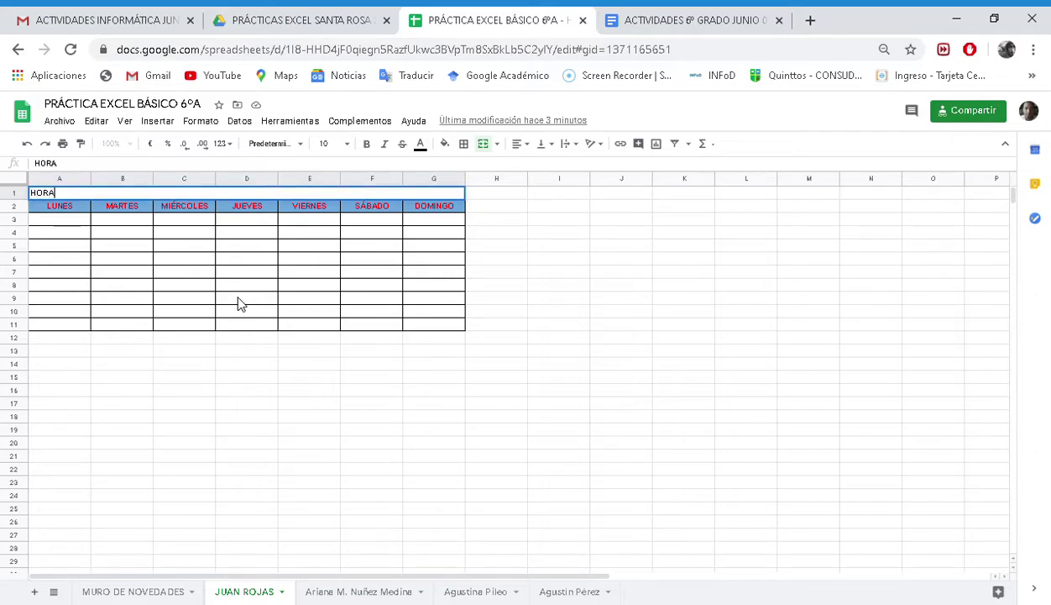
pyautogui.write('RIO DE A')
pyautogui.write('CTIVIDADE')
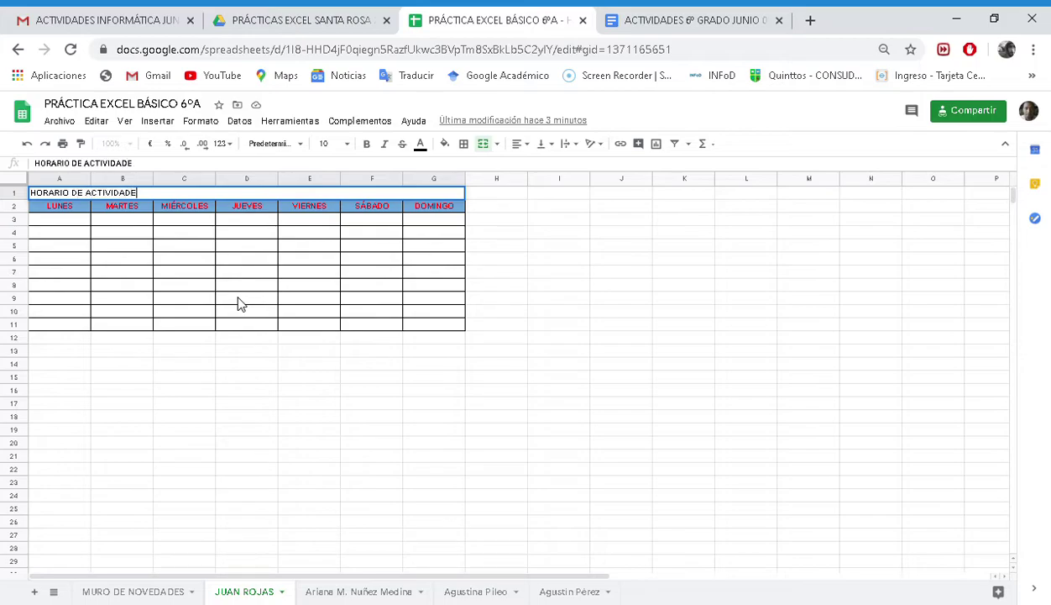
pyautogui.write('S DIARI')
pyautogui.write('AS')
pyautogui.click(520, 143)
pyautogui.click(533, 166)
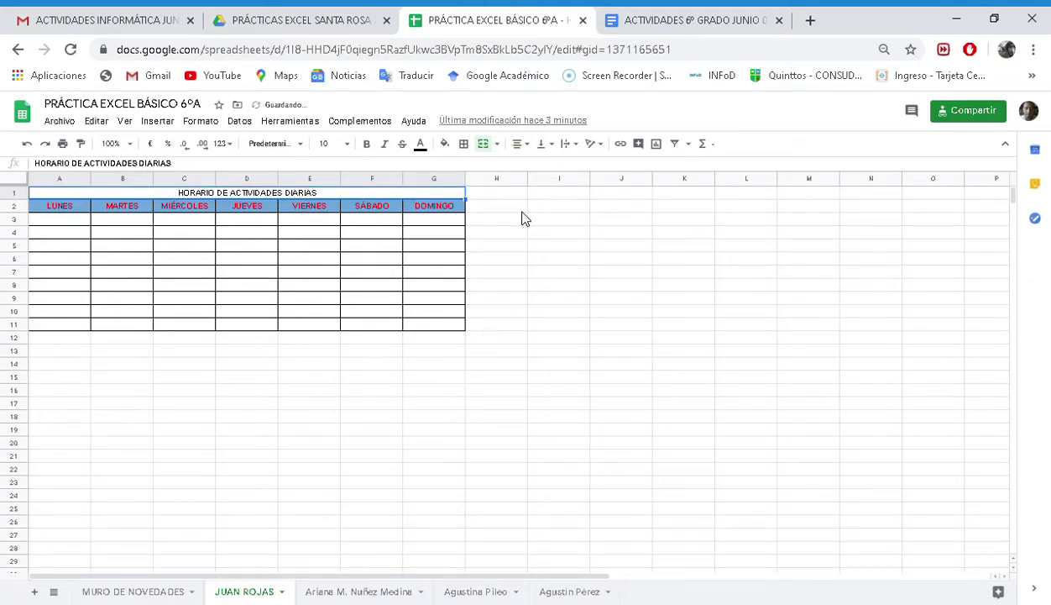
pyautogui.click(119, 379)
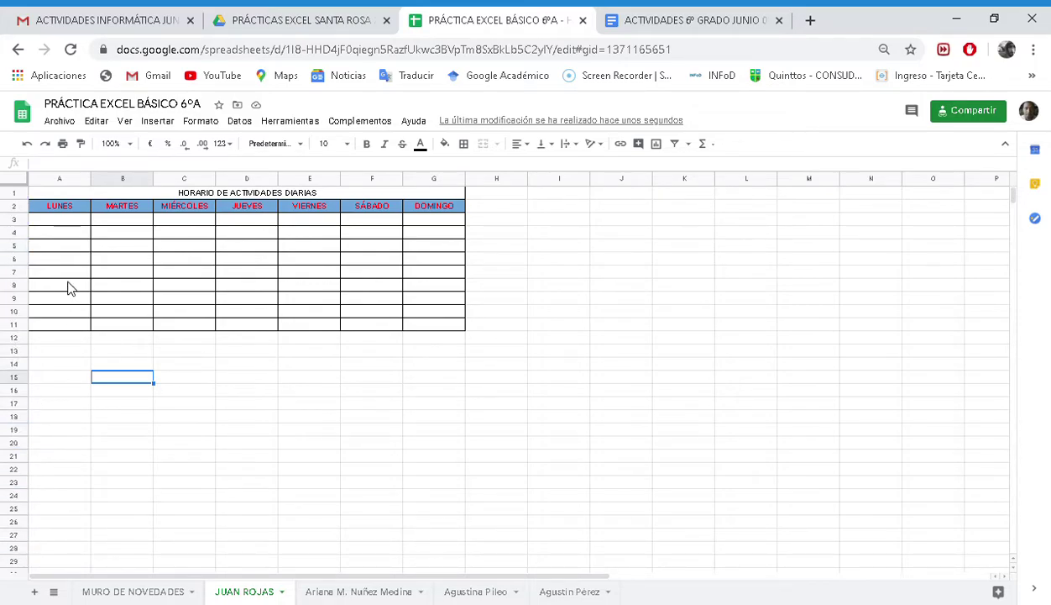
# Insert one empty column left of column A, shifting the table to columns B–H
pyautogui.click(67, 180)
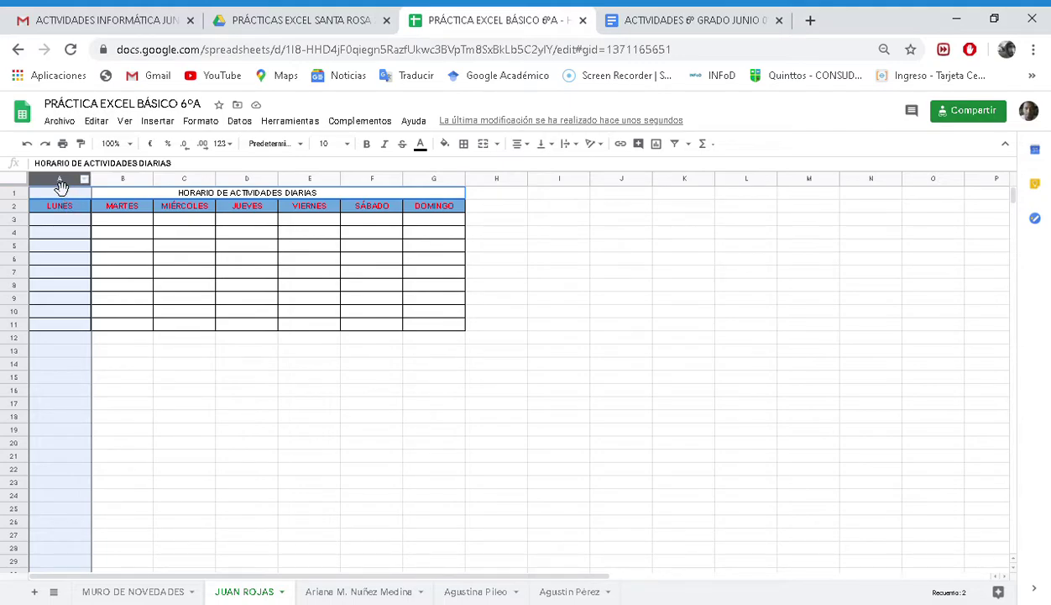
pyautogui.rightClick(63, 189)
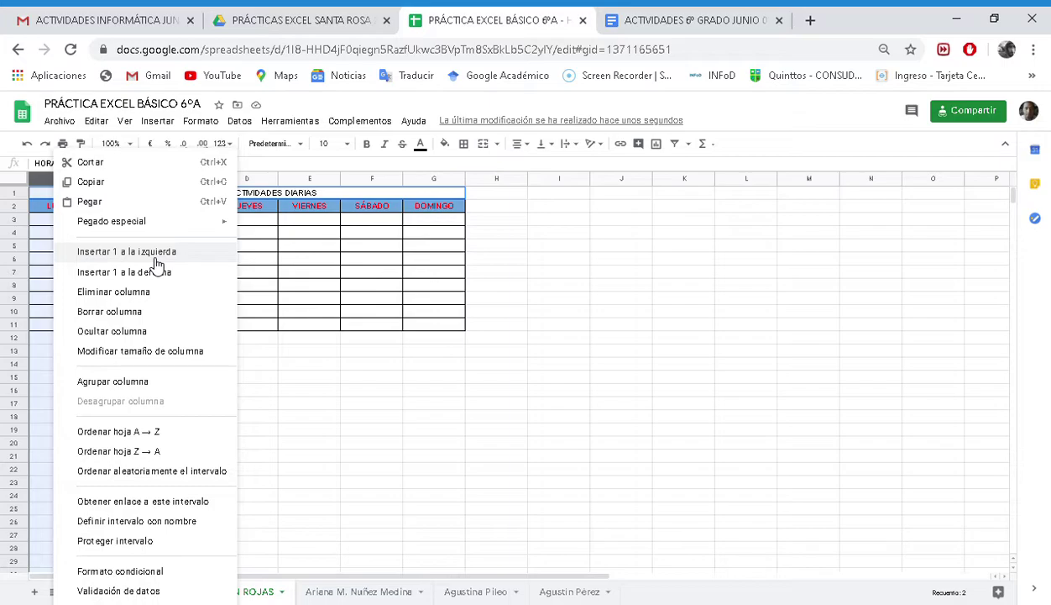
pyautogui.click(153, 257)
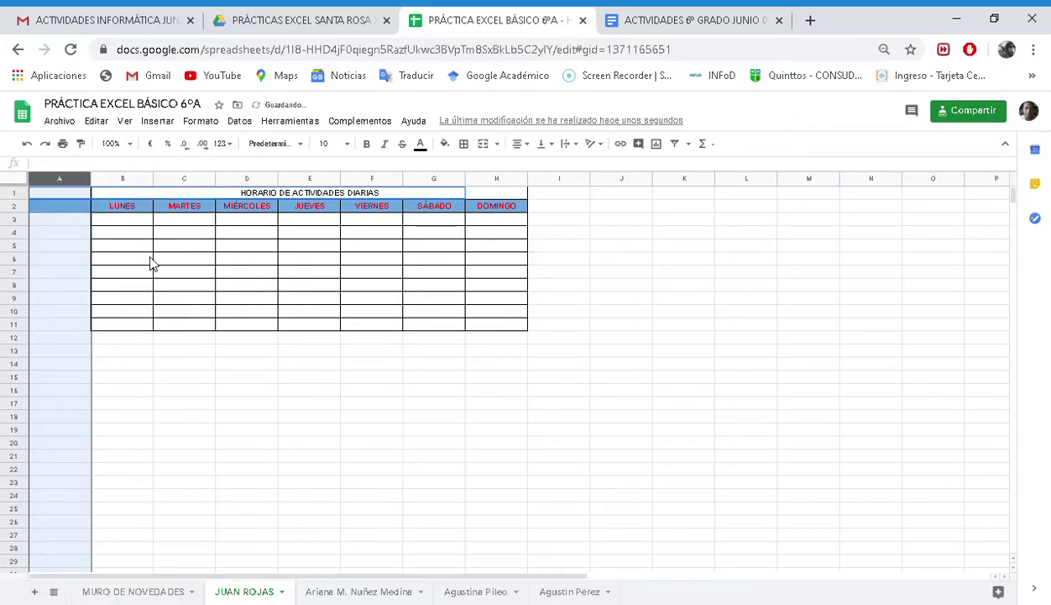
pyautogui.click(89, 340)
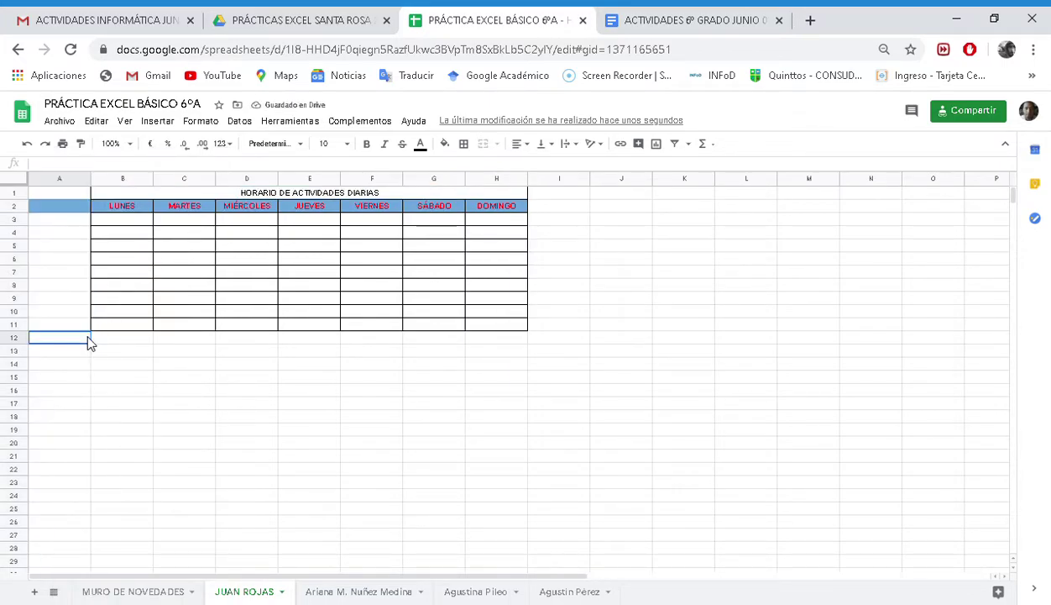
# Give cell A2 borders and enter the header ACTIVIDAD
pyautogui.click(68, 213)
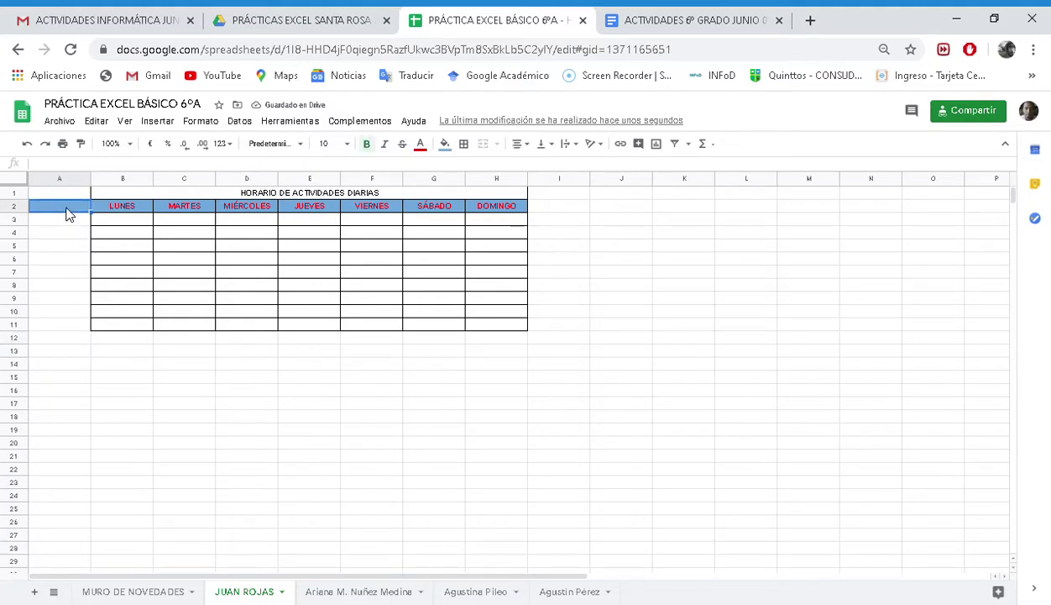
pyautogui.click(464, 144)
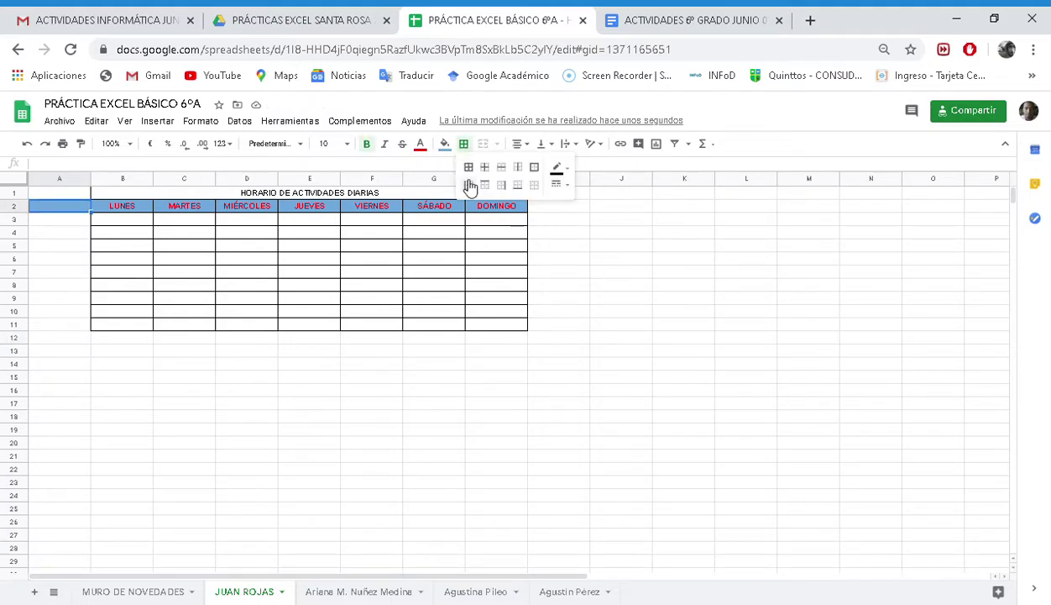
pyautogui.click(471, 186)
pyautogui.click(53, 208)
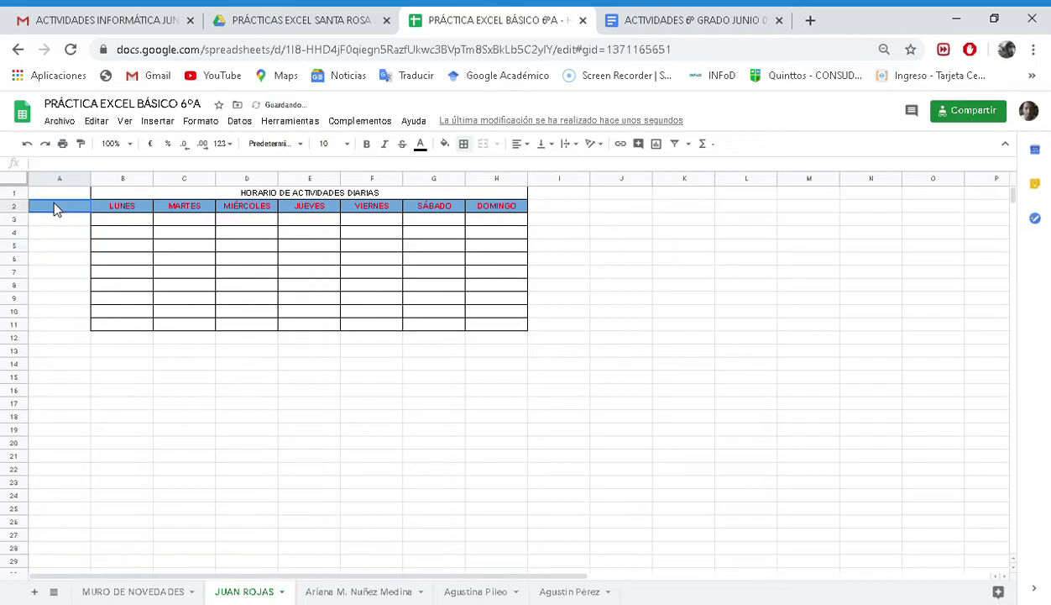
pyautogui.write('HO')
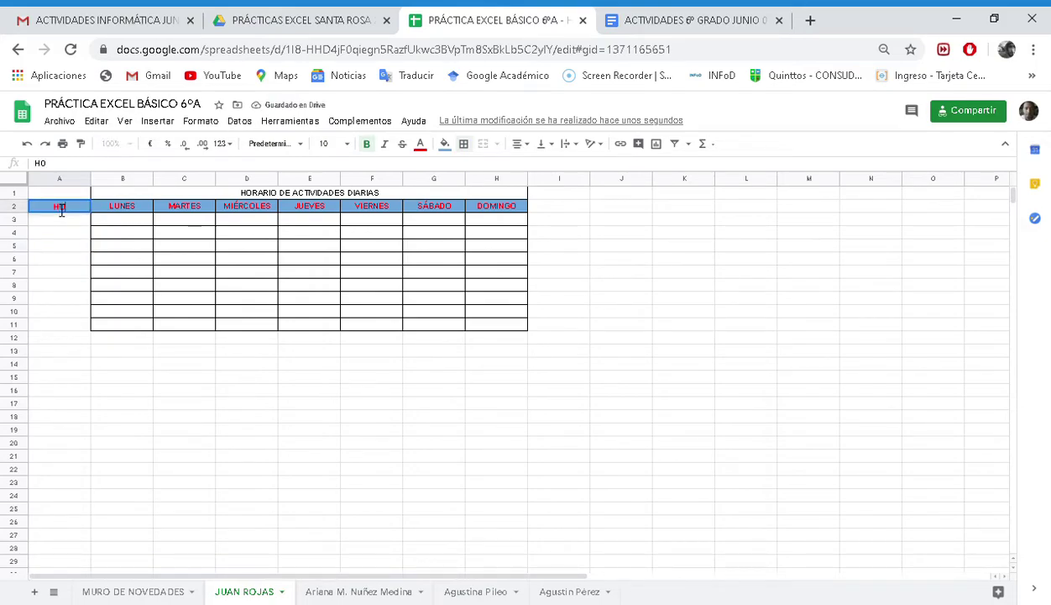
pyautogui.press('BackSpace')
pyautogui.press('BackSpace')
pyautogui.write('ACTIVID')
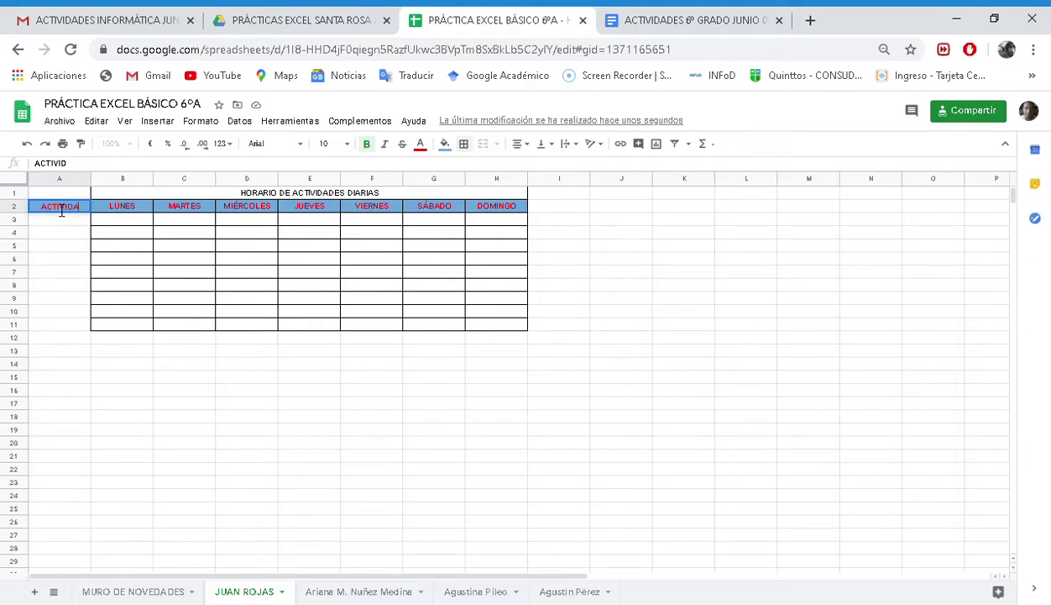
pyautogui.write('AD')
pyautogui.click(119, 346)
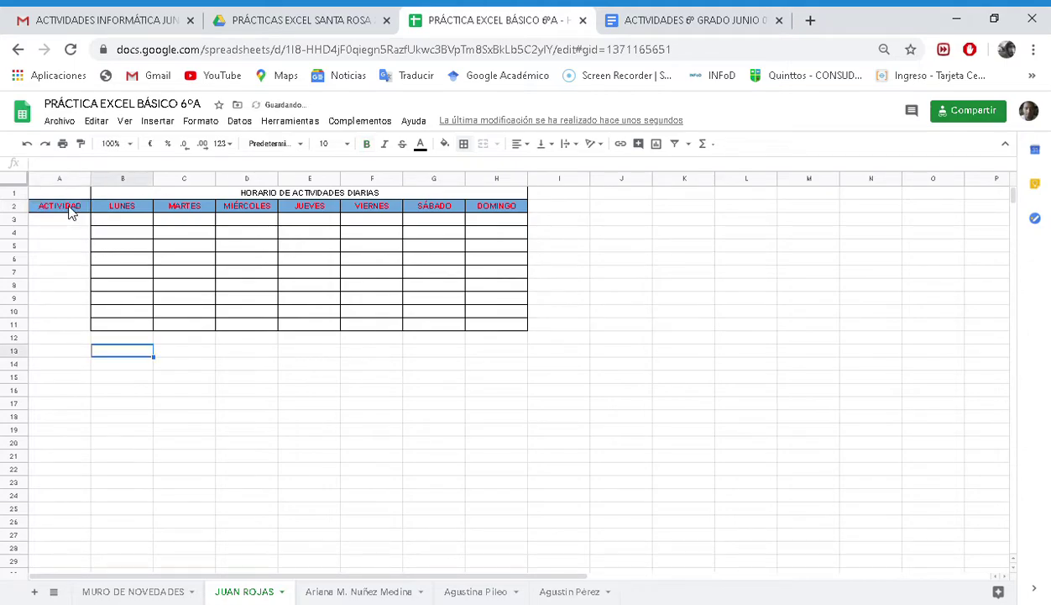
pyautogui.click(59, 193)
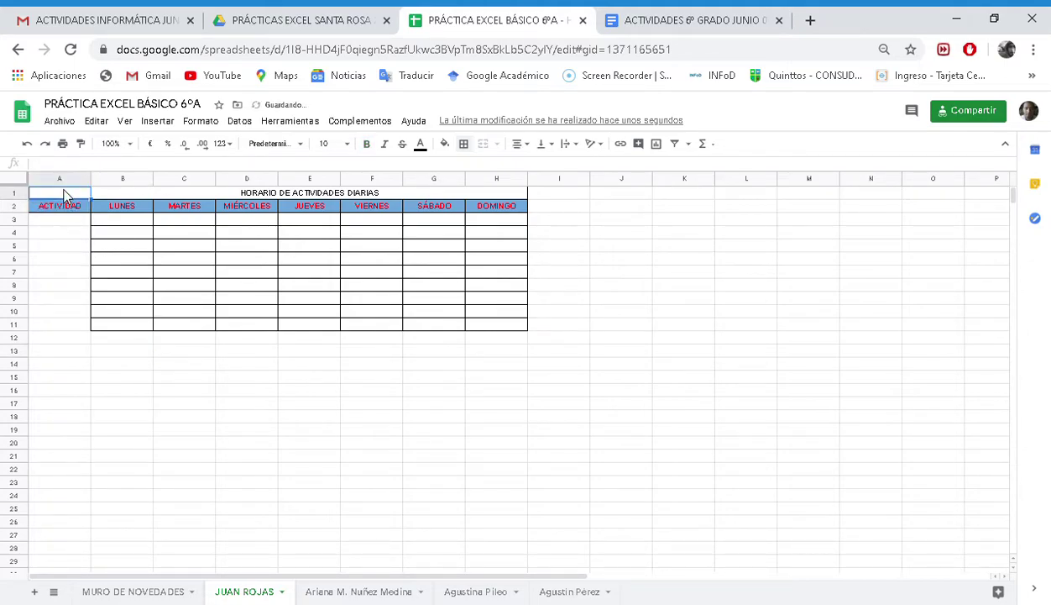
# Merge the title across A1:H1 and add borders around it
pyautogui.keyDown('shift'); pyautogui.click(434, 196); pyautogui.keyUp('shift')
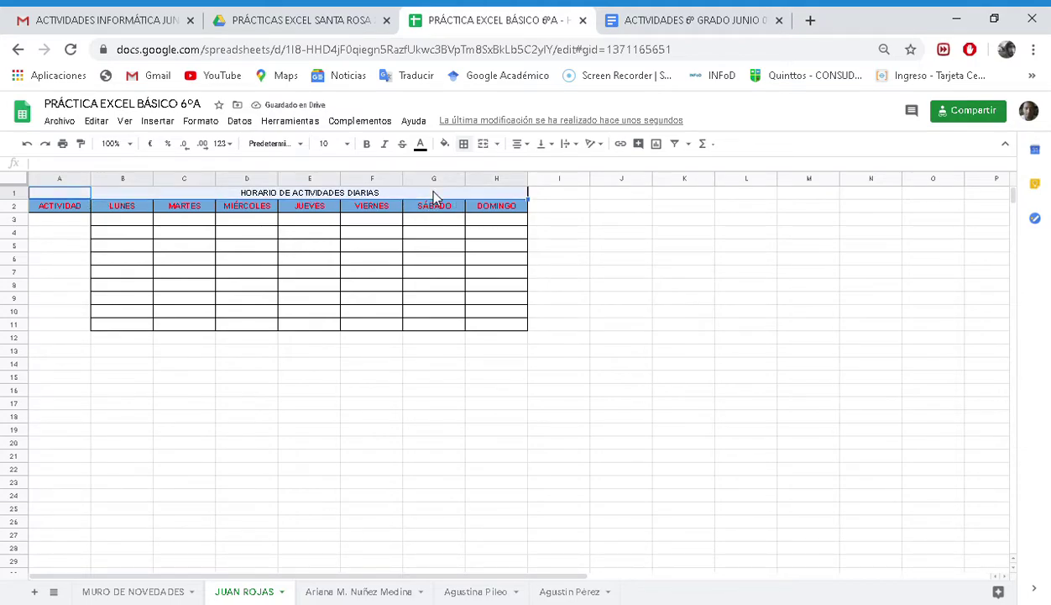
pyautogui.click(485, 145)
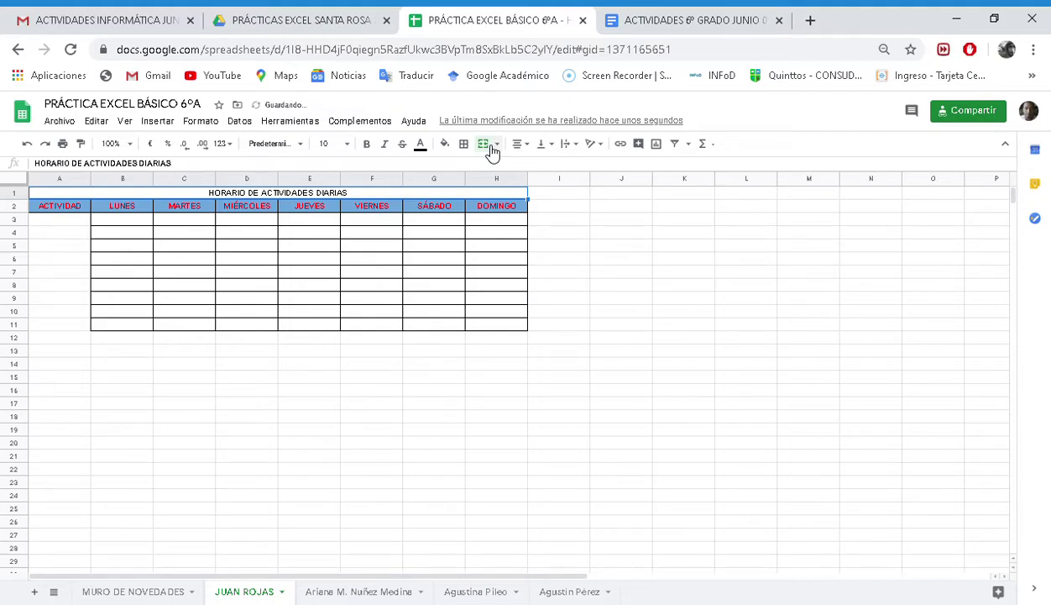
pyautogui.click(311, 481)
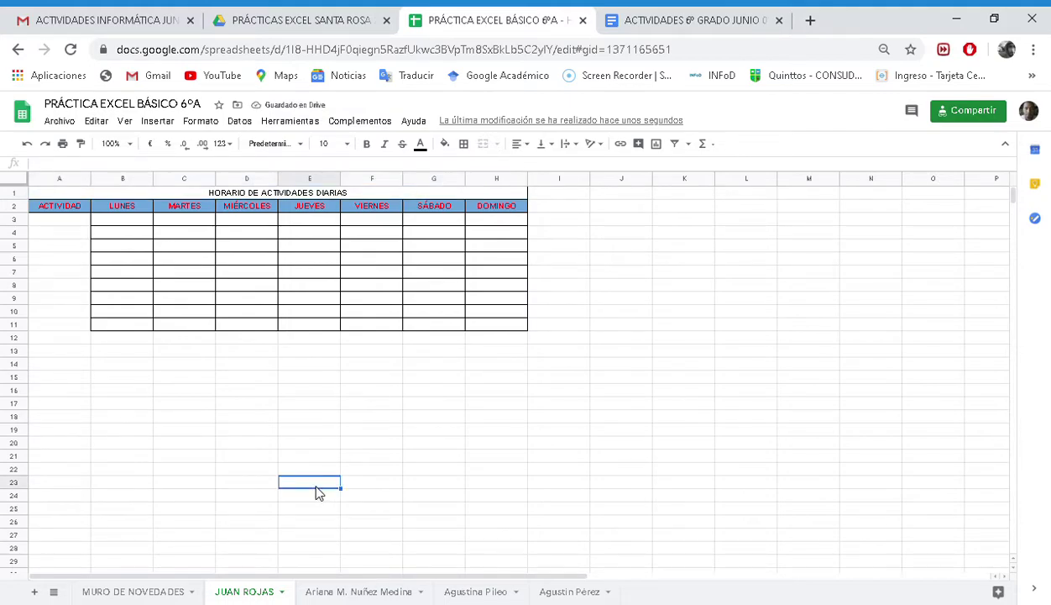
pyautogui.click(177, 195)
pyautogui.click(464, 144)
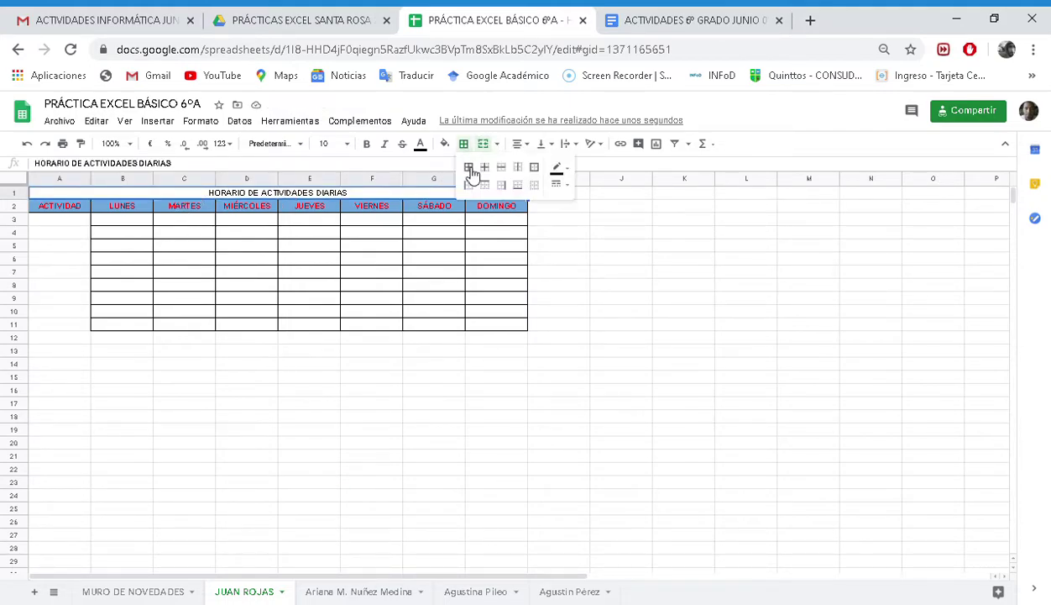
pyautogui.click(328, 384)
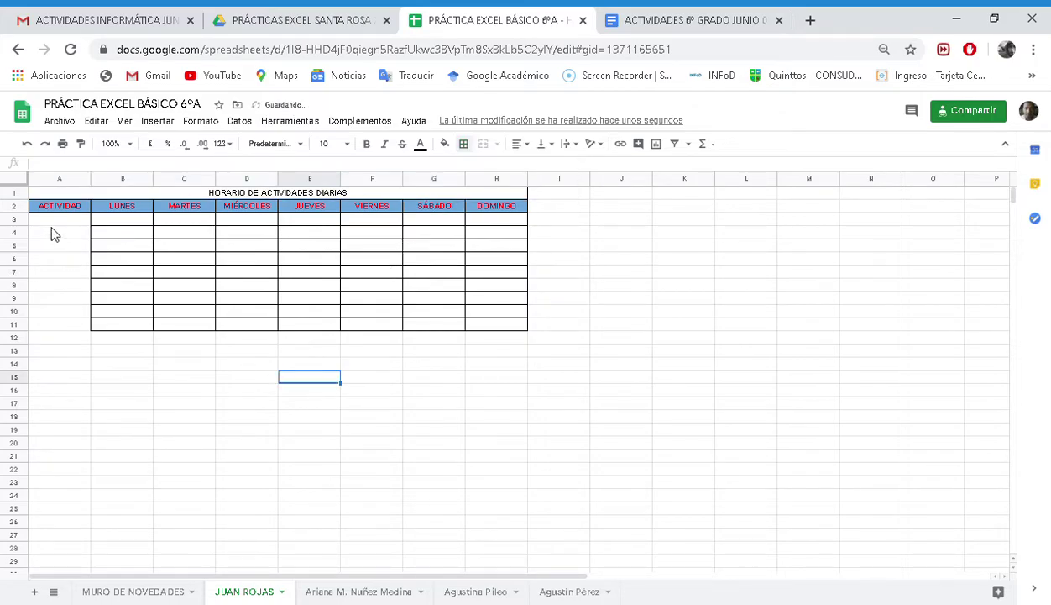
# Apply all borders to the ACTIVIDAD cells A3:A11
pyautogui.click(52, 222)
pyautogui.keyDown('shift'); pyautogui.click(70, 326); pyautogui.keyUp('shift')
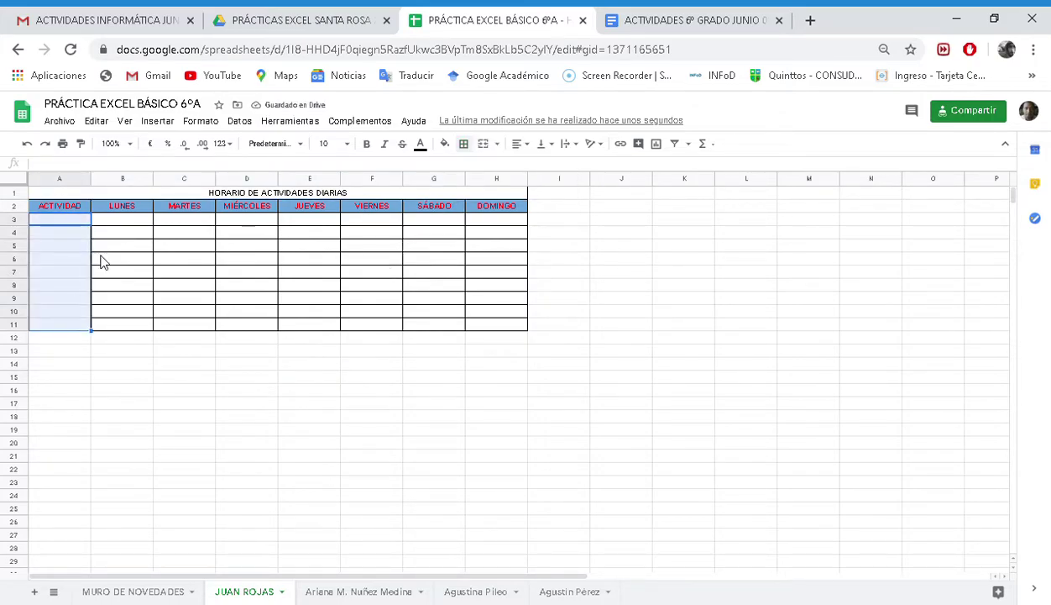
pyautogui.click(466, 146)
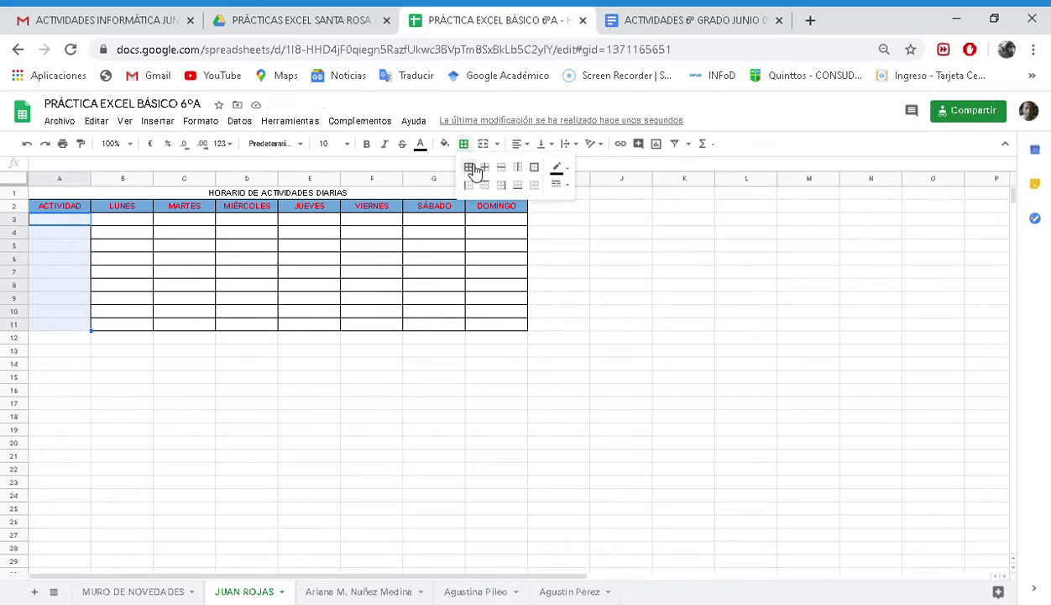
pyautogui.click(471, 168)
pyautogui.click(177, 375)
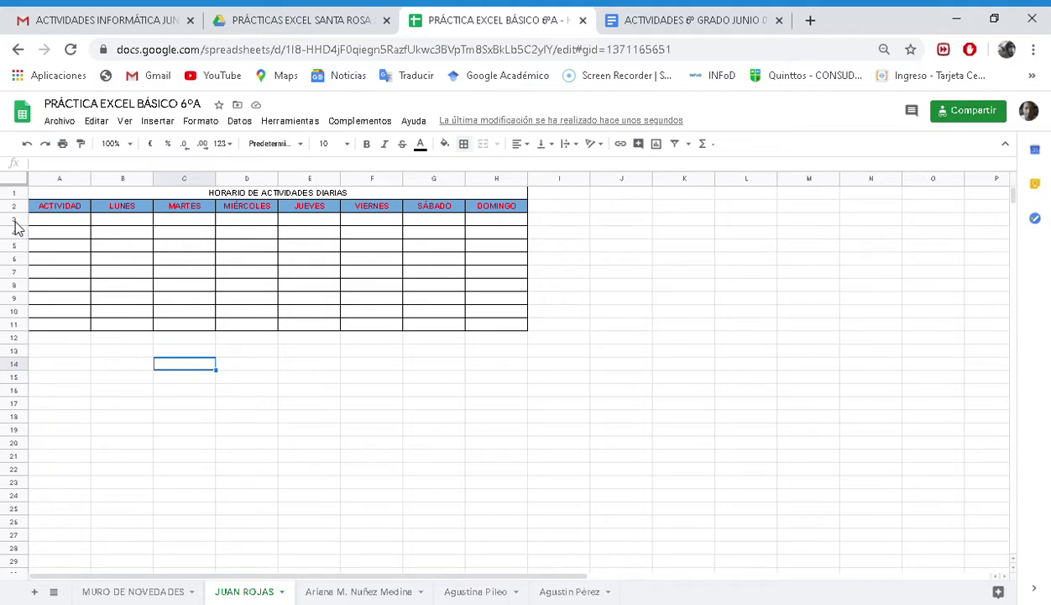
# Insert a blank row at row 3, directly beneath the weekday headers
pyautogui.click(14, 221)
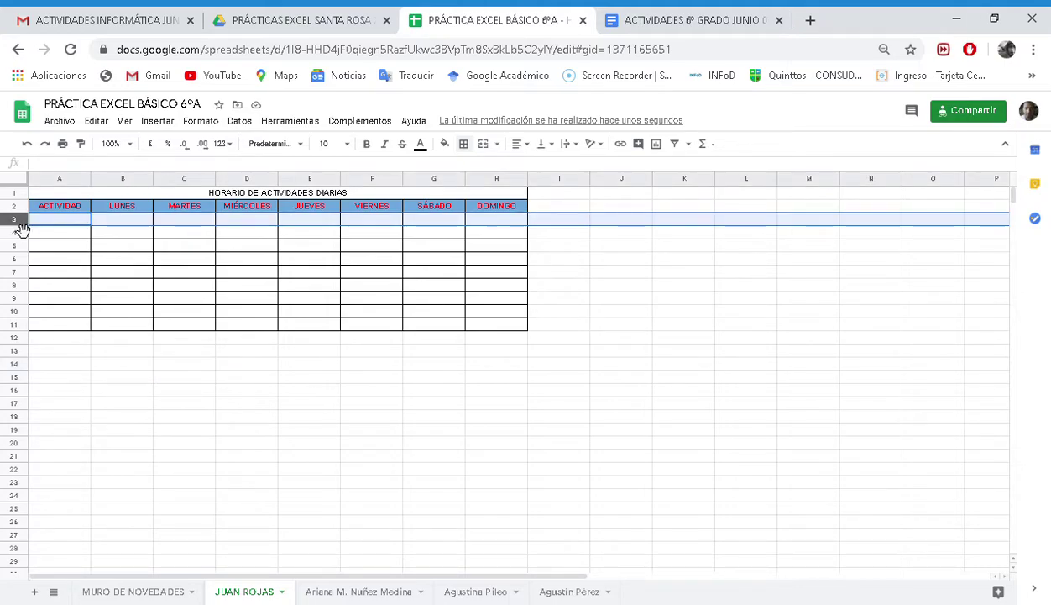
pyautogui.rightClick(21, 224)
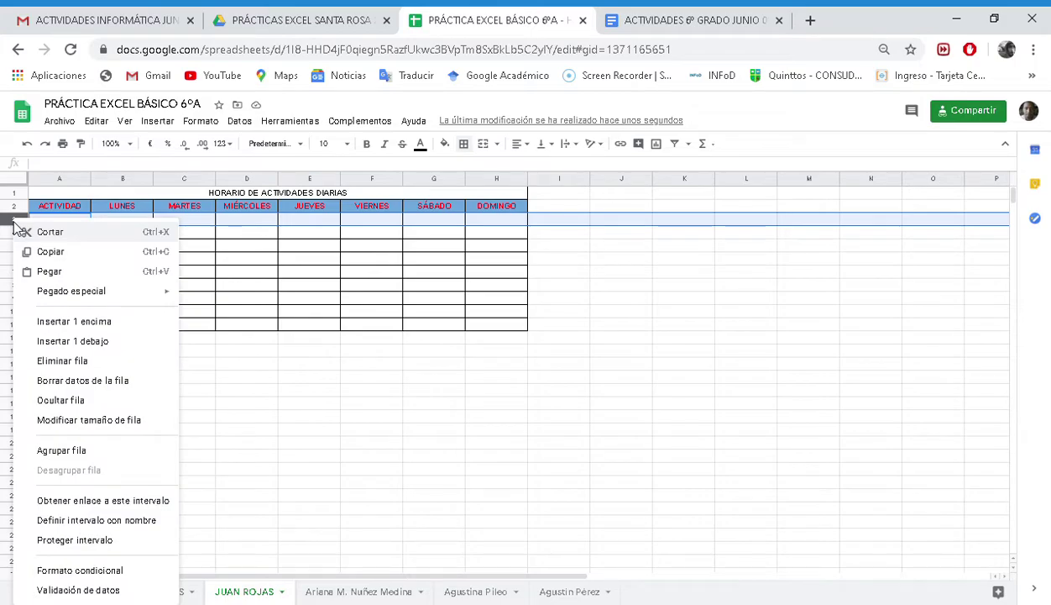
pyautogui.click(282, 362)
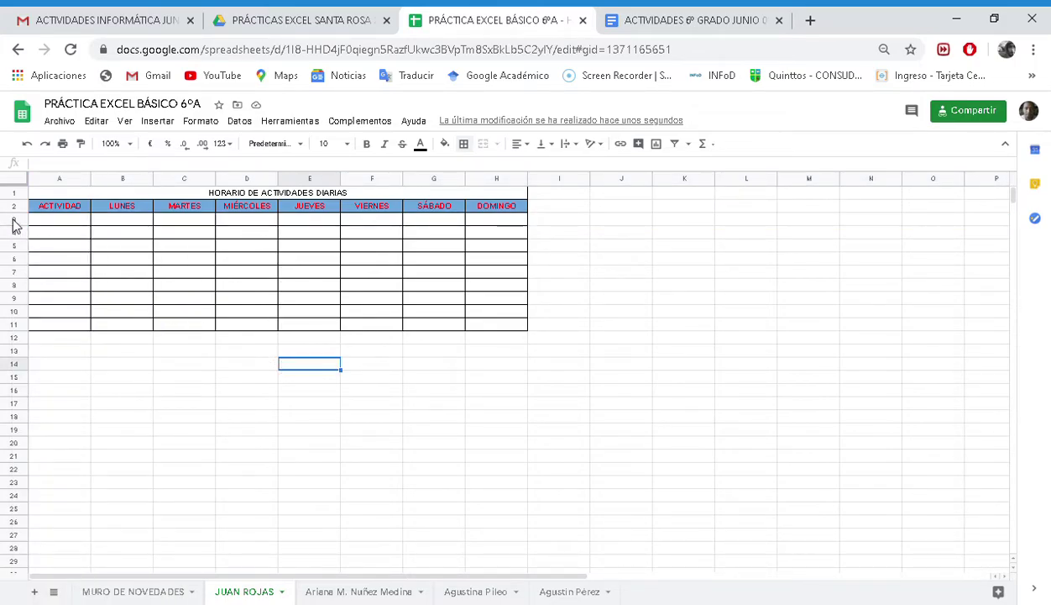
pyautogui.click(14, 221)
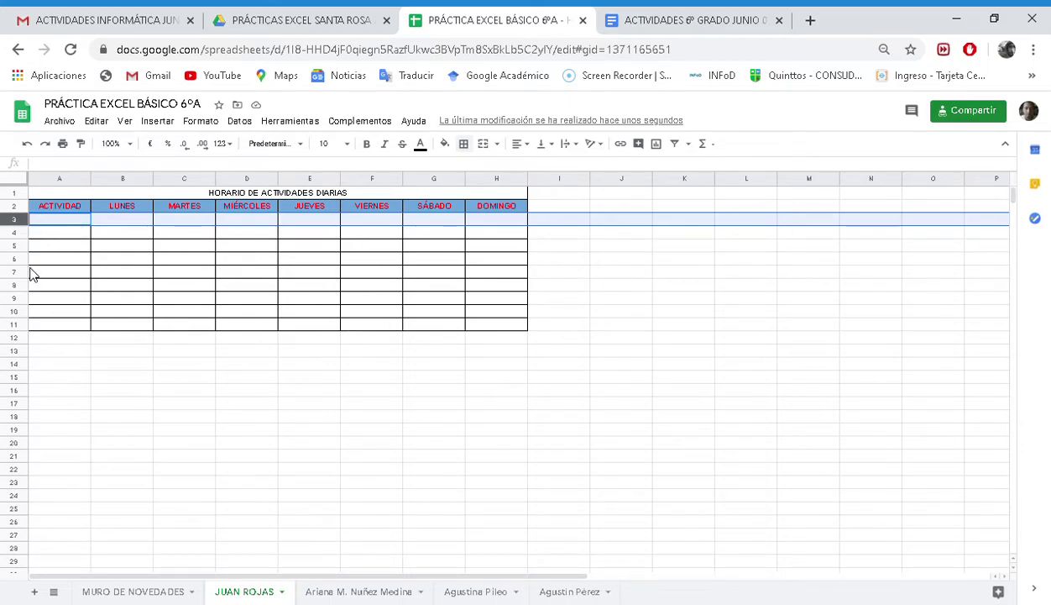
pyautogui.rightClick(14, 222)
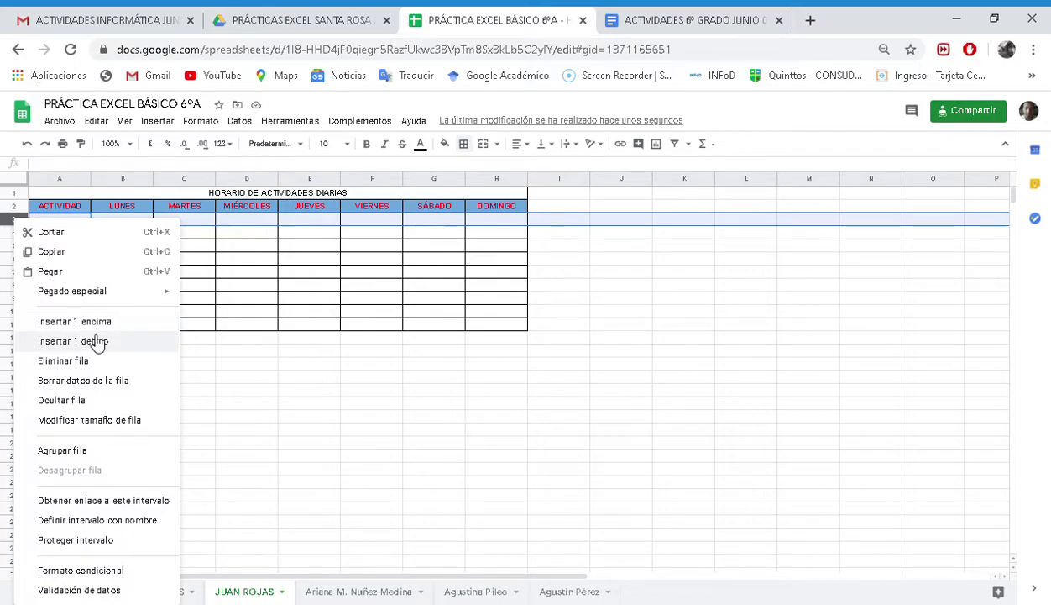
pyautogui.click(98, 325)
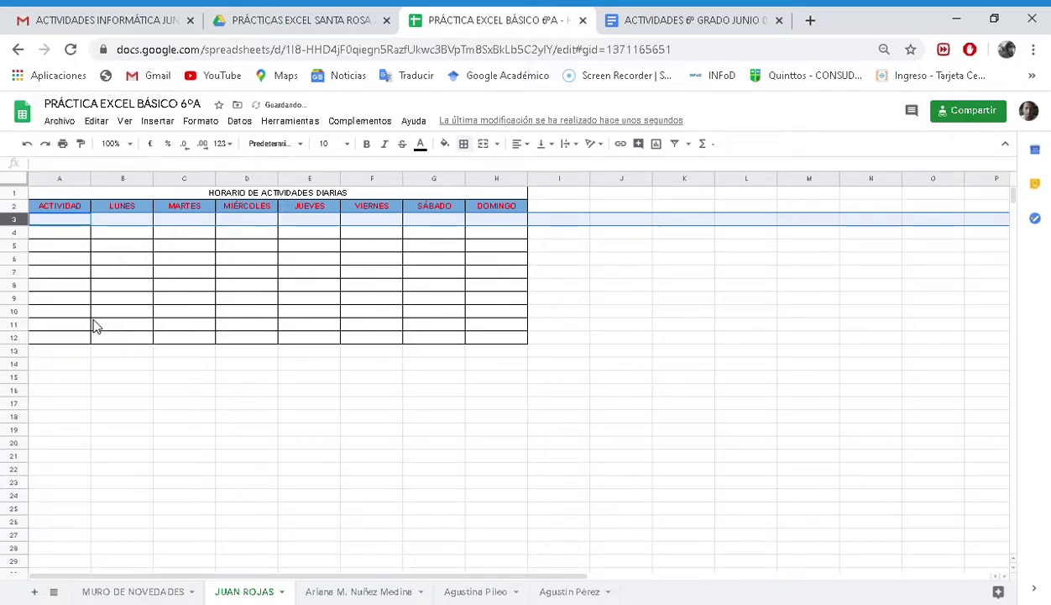
pyautogui.click(107, 223)
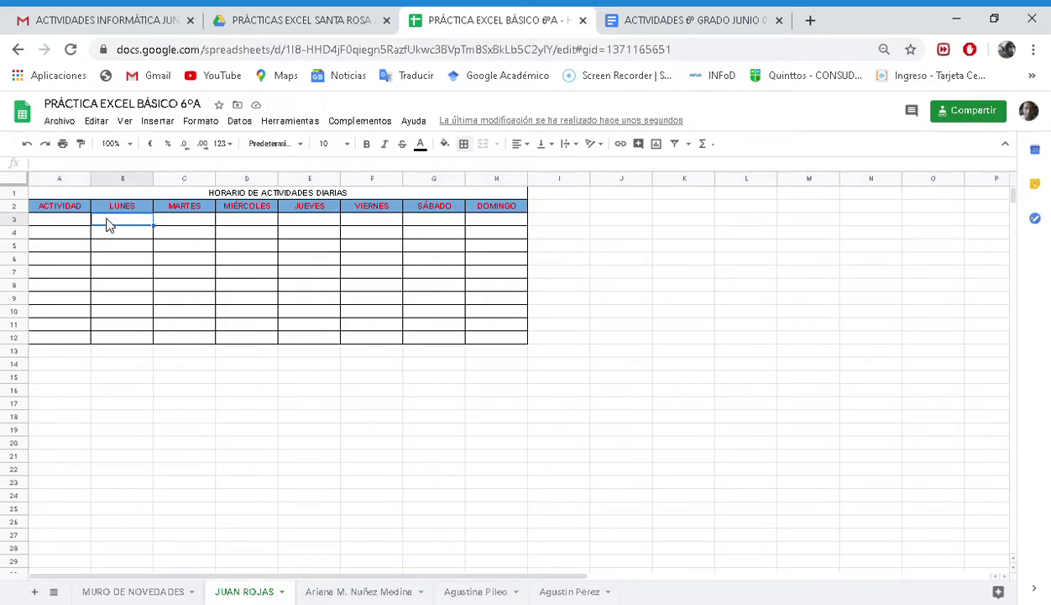
# Enter JUNIO 8, JUNIO 9 and JUNIO 10 in cells B3:D3
pyautogui.write('JUNIO 8')
pyautogui.click(188, 224)
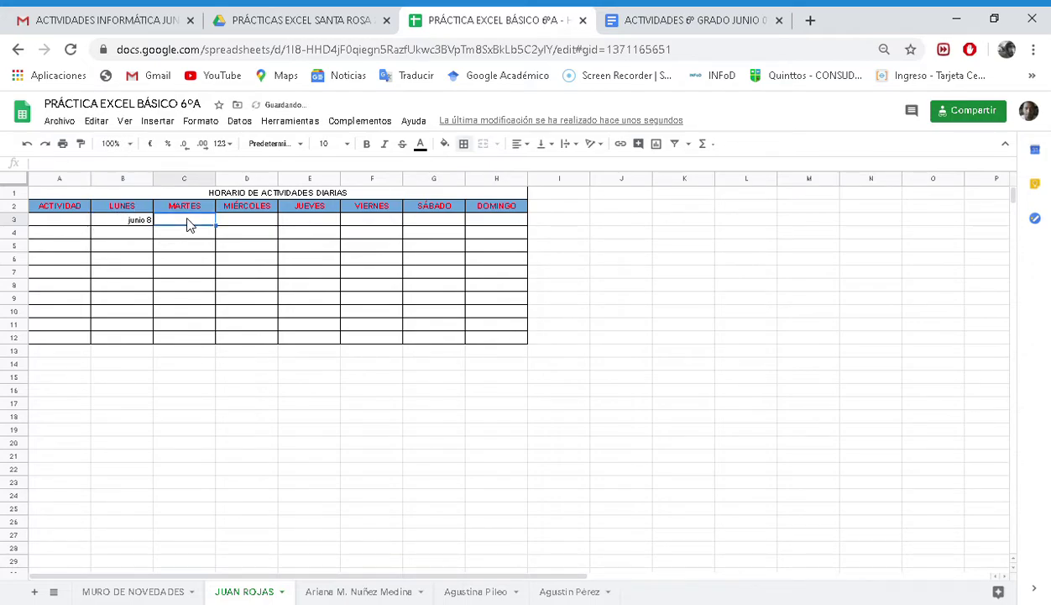
pyautogui.write('JUNIO 9')
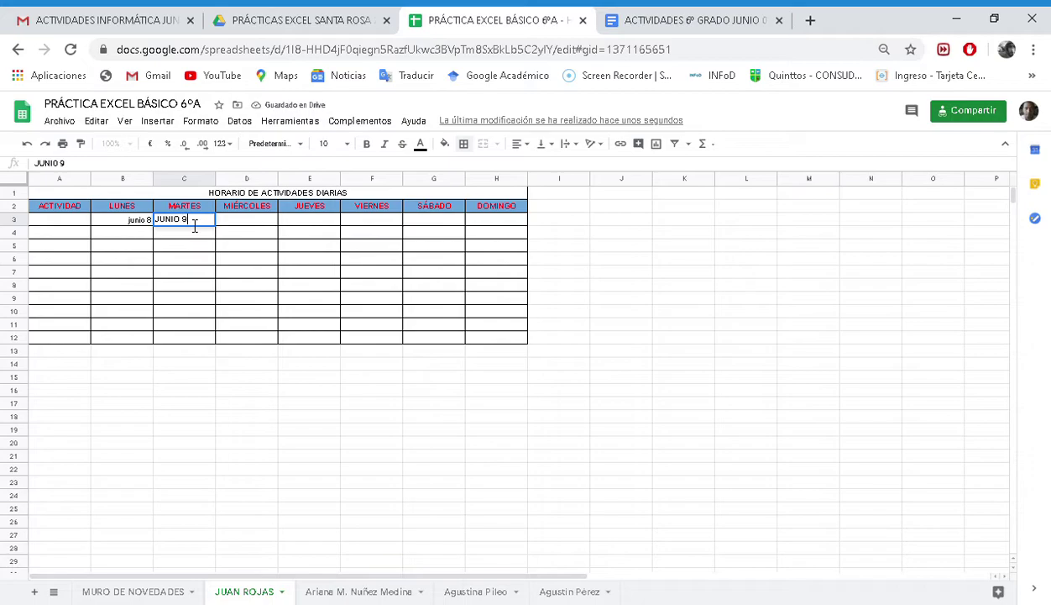
pyautogui.click(240, 226)
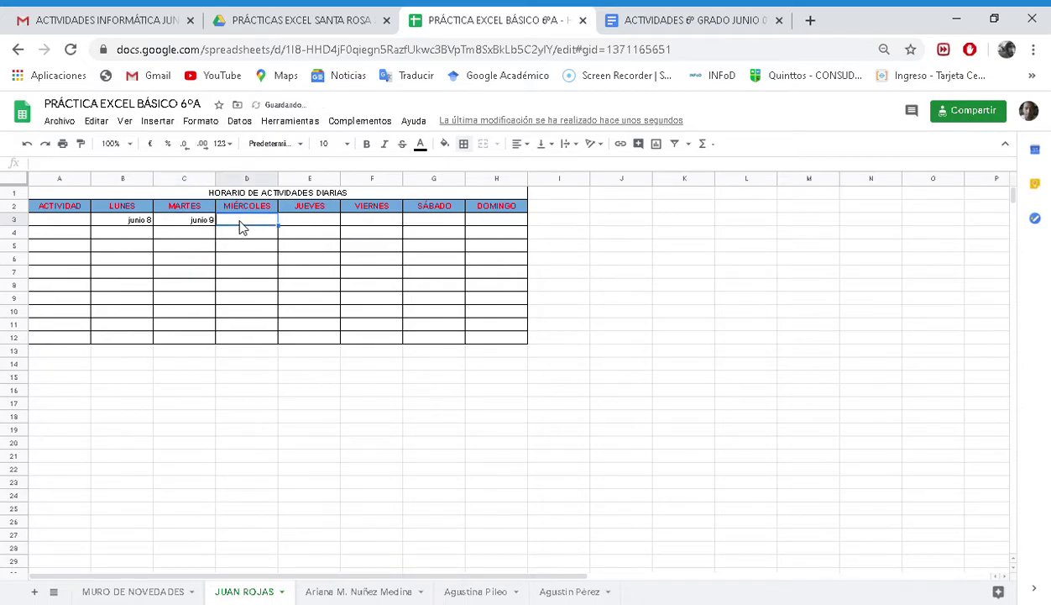
pyautogui.write('JUnio 1')
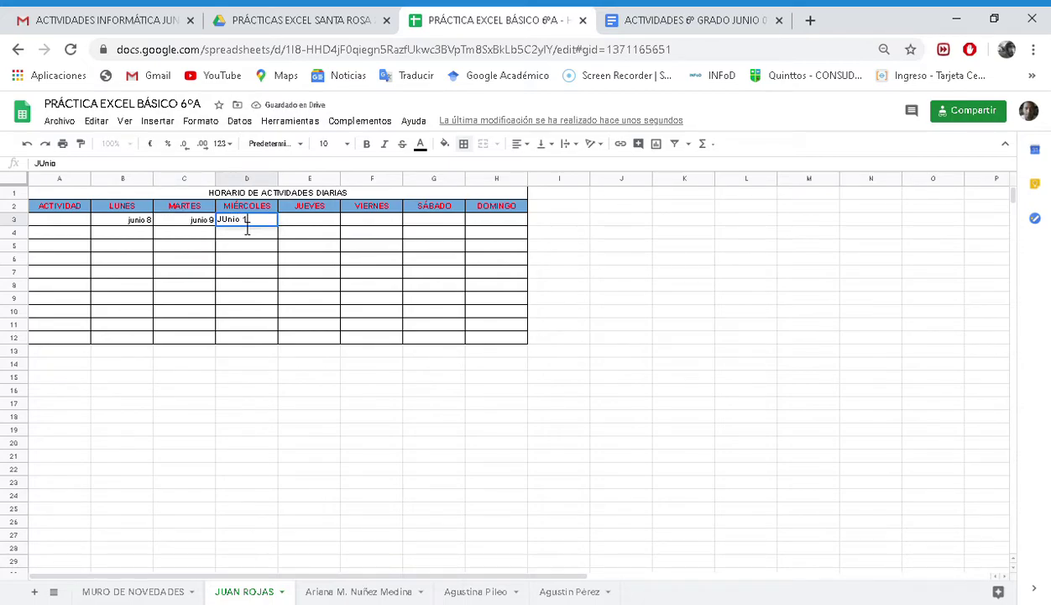
pyautogui.write('0')
pyautogui.press('BackSpace')
pyautogui.write('0')
pyautogui.click(256, 260)
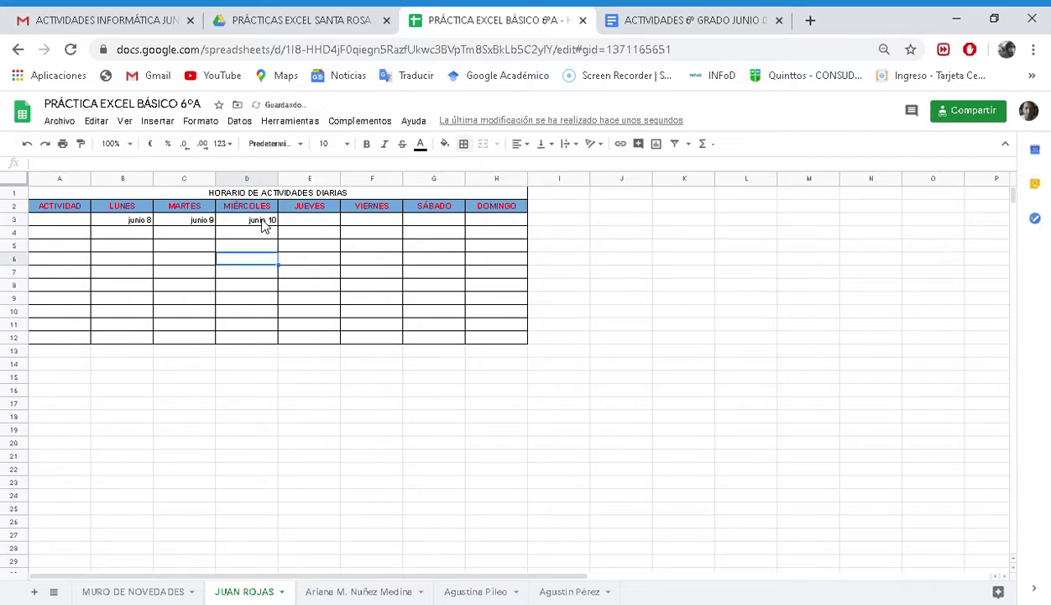
# Fill the dates through junio 14 in H3 and type GIMNASIA de 8 a 10:00 in A4
pyautogui.click(263, 225)
pyautogui.moveTo(278, 226)
pyautogui.mouseDown()
pyautogui.moveTo(483, 235)
pyautogui.moveTo(440, 277)
pyautogui.mouseUp()
pyautogui.click(443, 282)
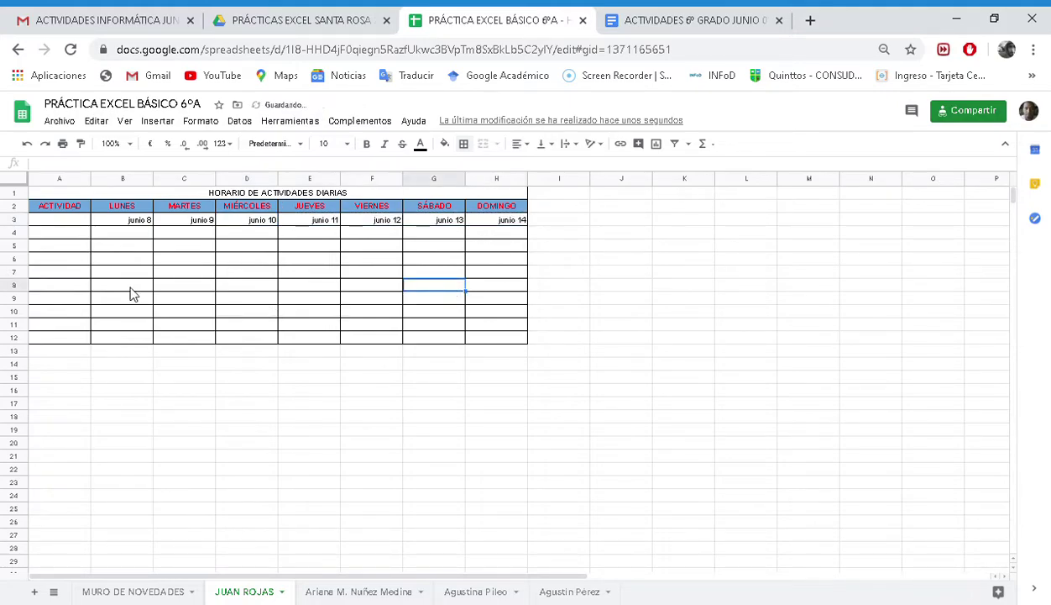
pyautogui.click(57, 236)
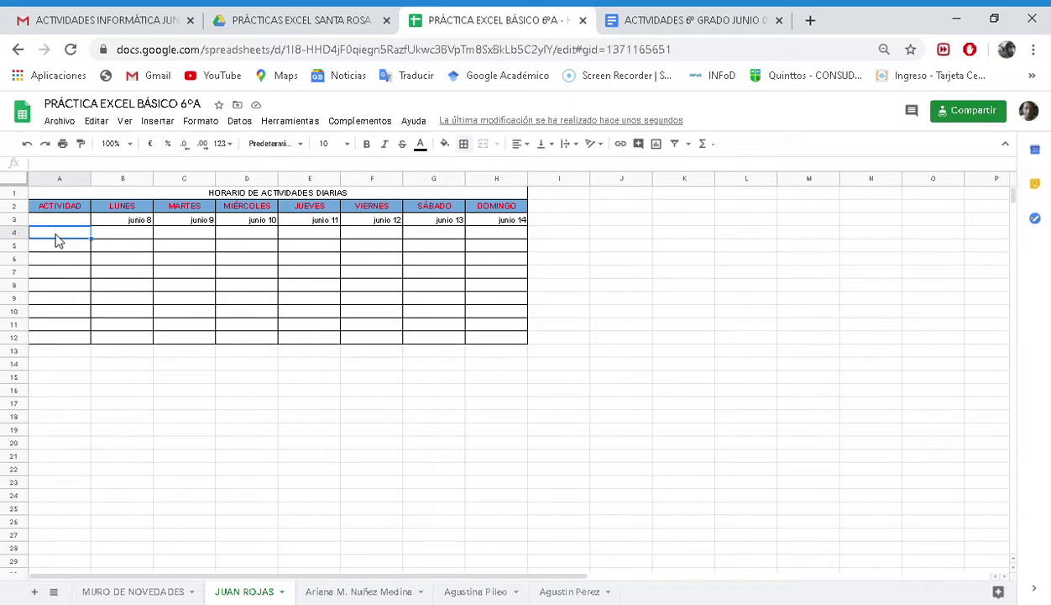
pyautogui.write('GI')
pyautogui.write('MNA')
pyautogui.write('SIA')
pyautogui.write(' de 8 ')
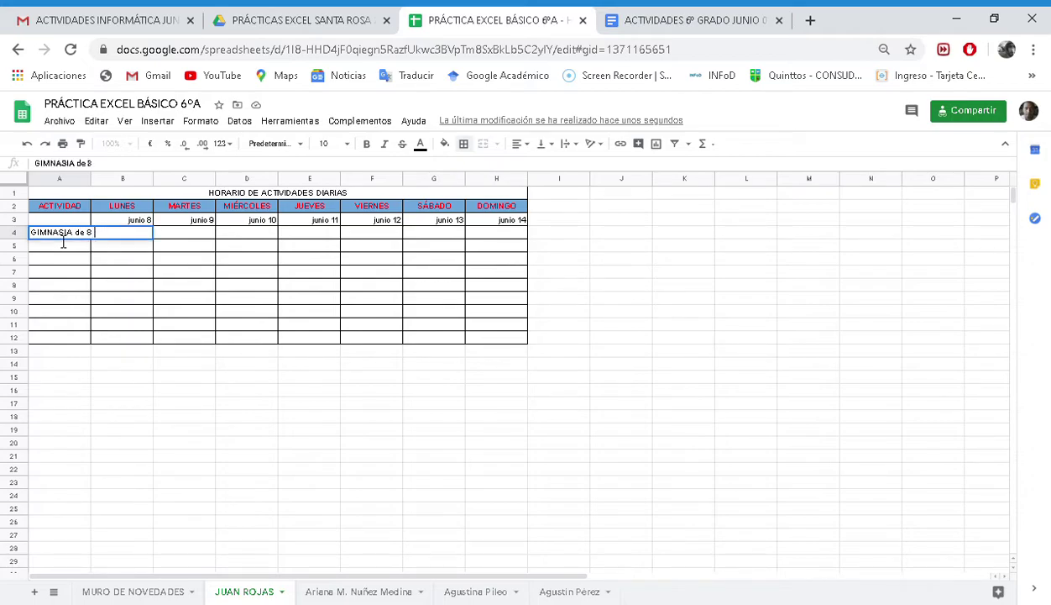
pyautogui.write('a 10:')
pyautogui.write('00')
# Correct the A4 entry to read GIMNASIA de 8:00 a 10:00
pyautogui.click(95, 167)
pyautogui.write(':00')
pyautogui.click(157, 497)
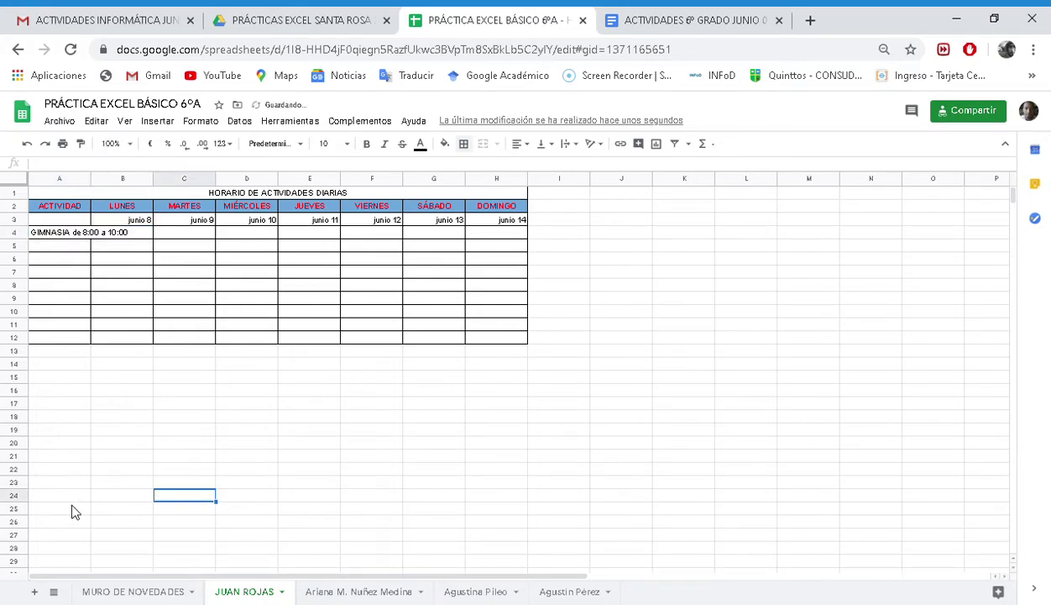
pyautogui.click(42, 238)
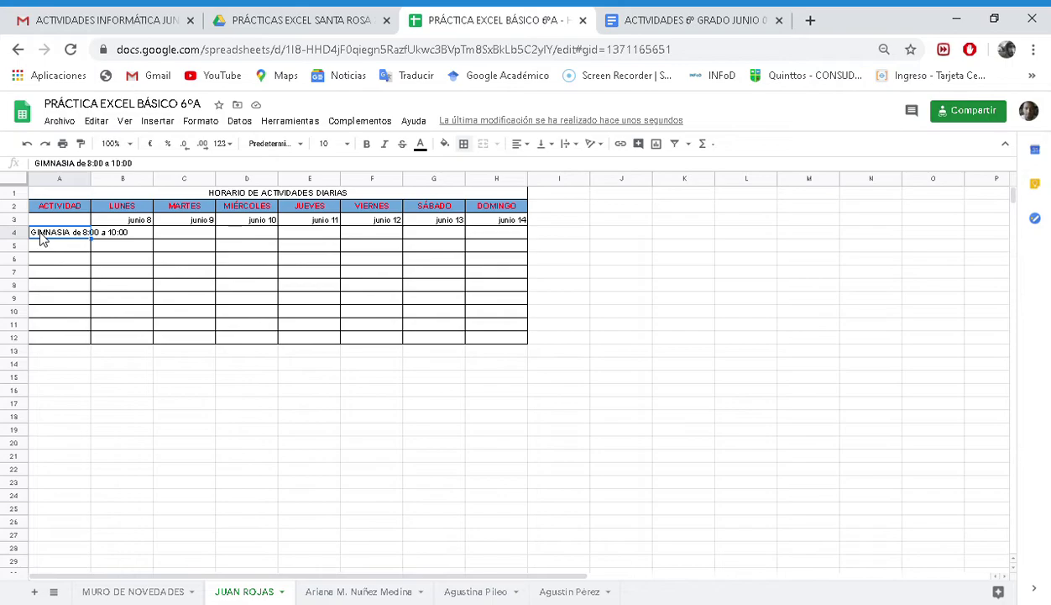
# Turn on text wrapping (Ajuste) for cell A4 so the GIMNASIA entry fits on two lines
pyautogui.click(176, 163)
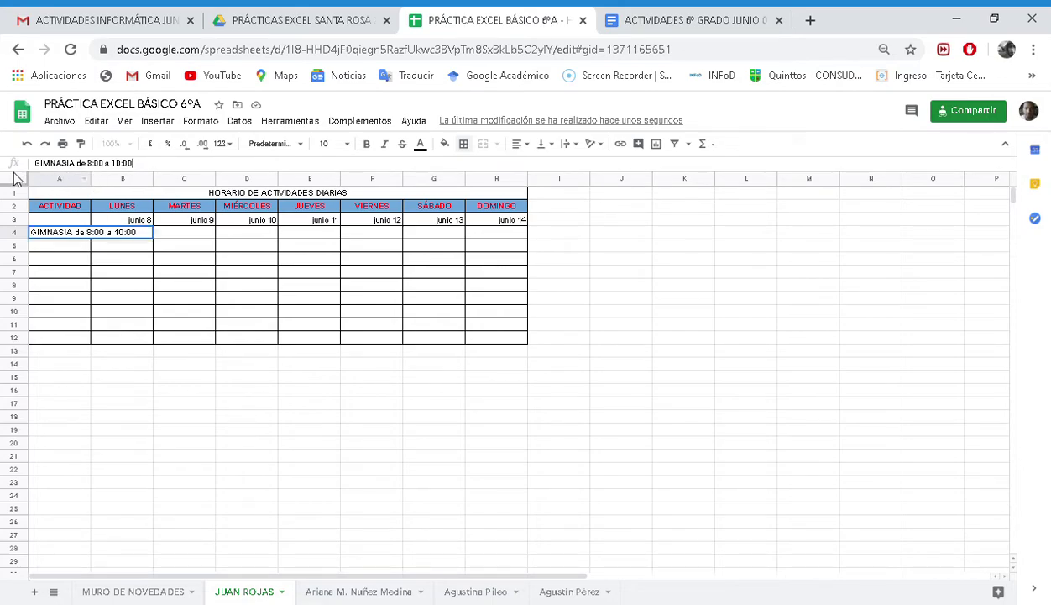
pyautogui.click(55, 247)
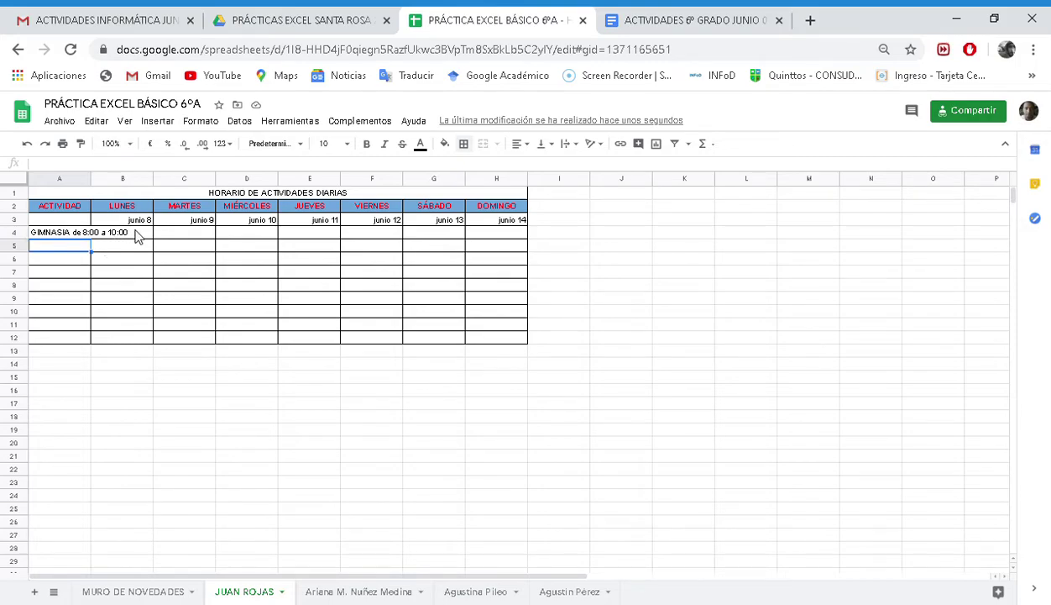
pyautogui.click(137, 238)
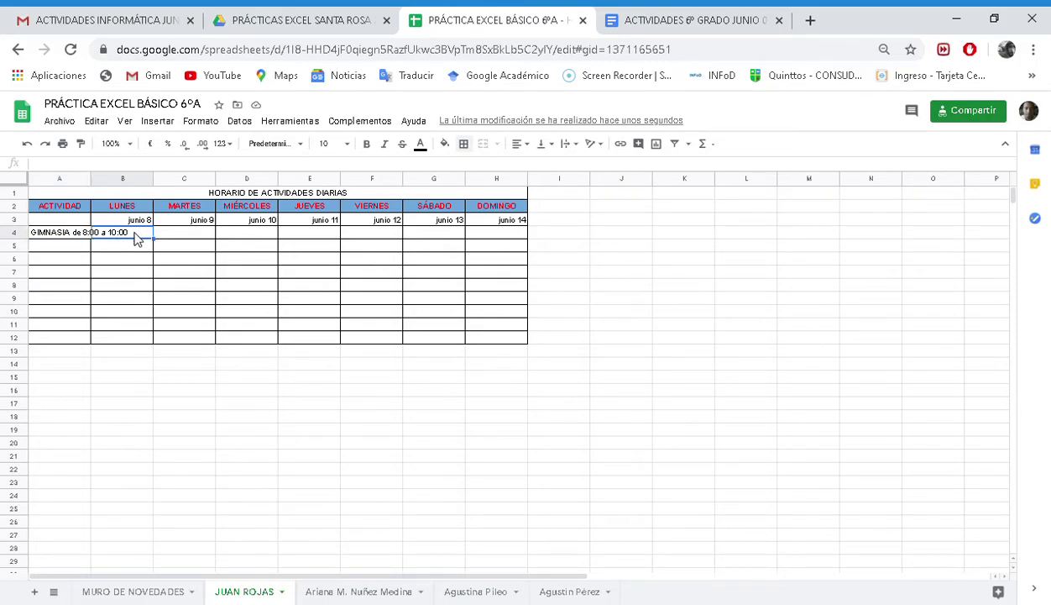
pyautogui.click(42, 233)
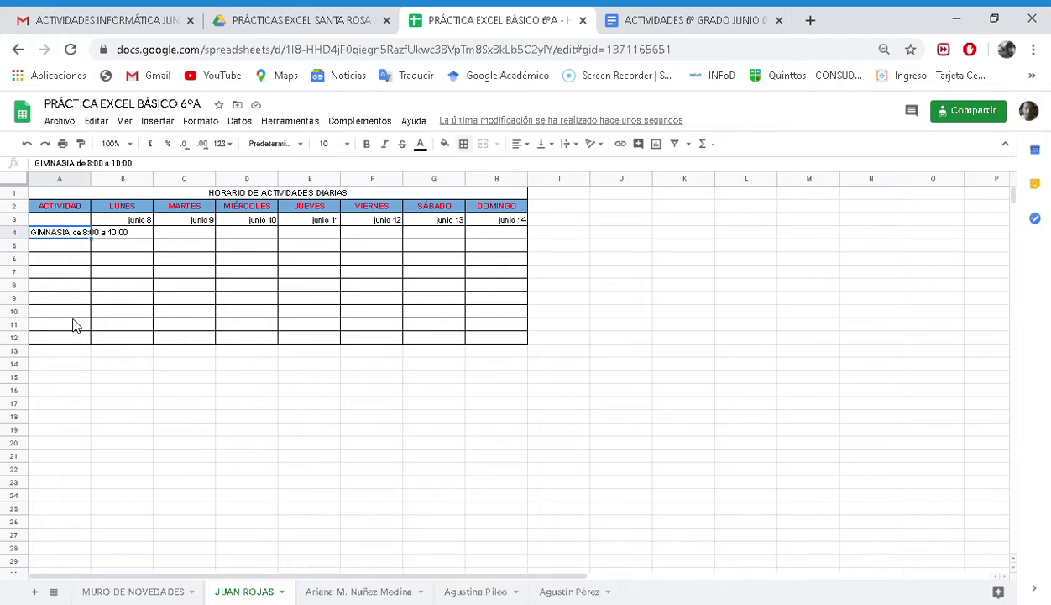
pyautogui.rightClick(67, 240)
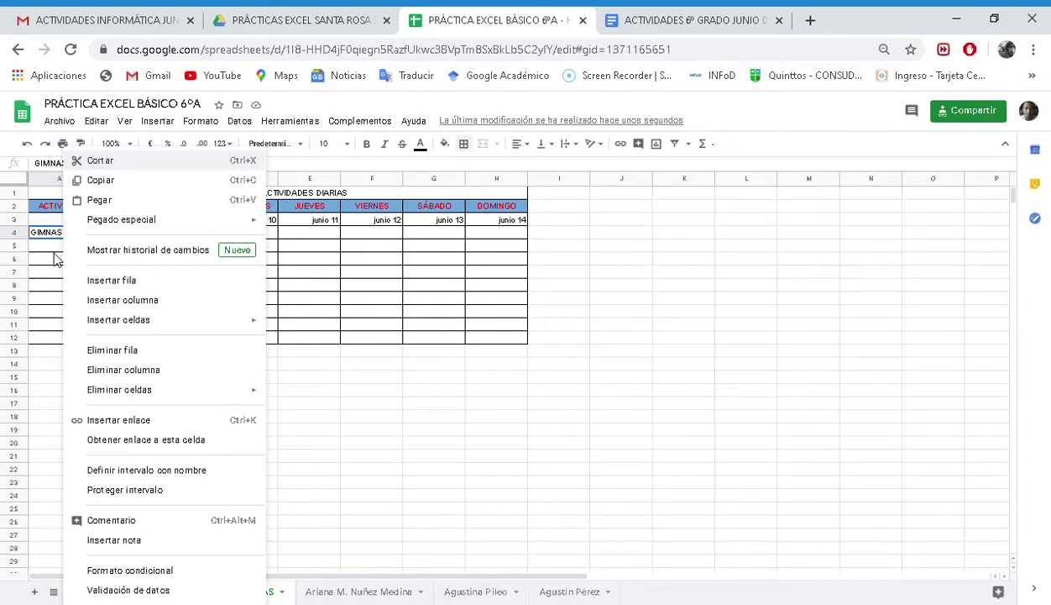
pyautogui.click(52, 240)
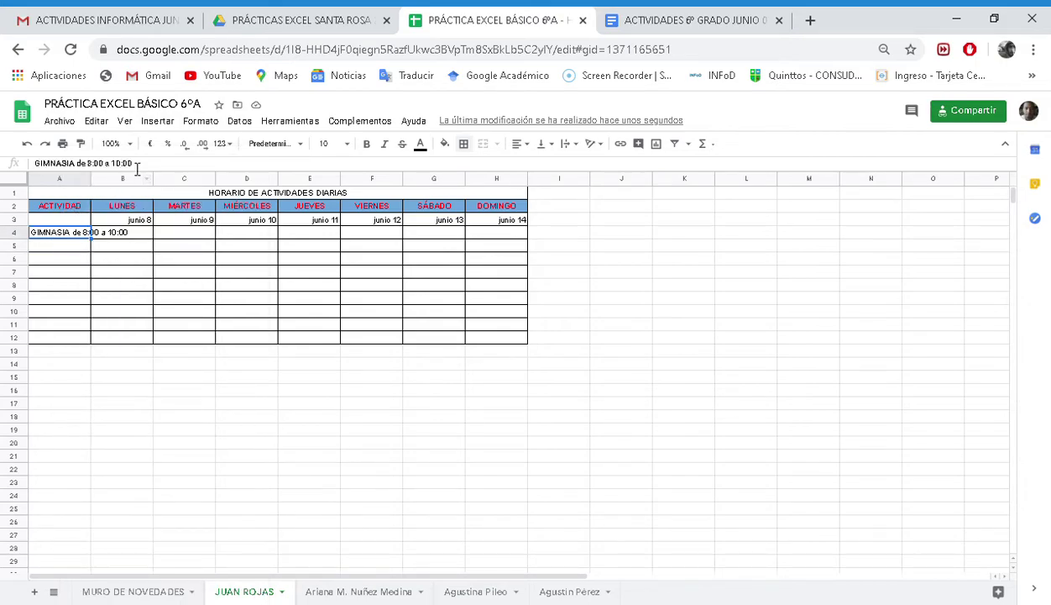
pyautogui.click(204, 125)
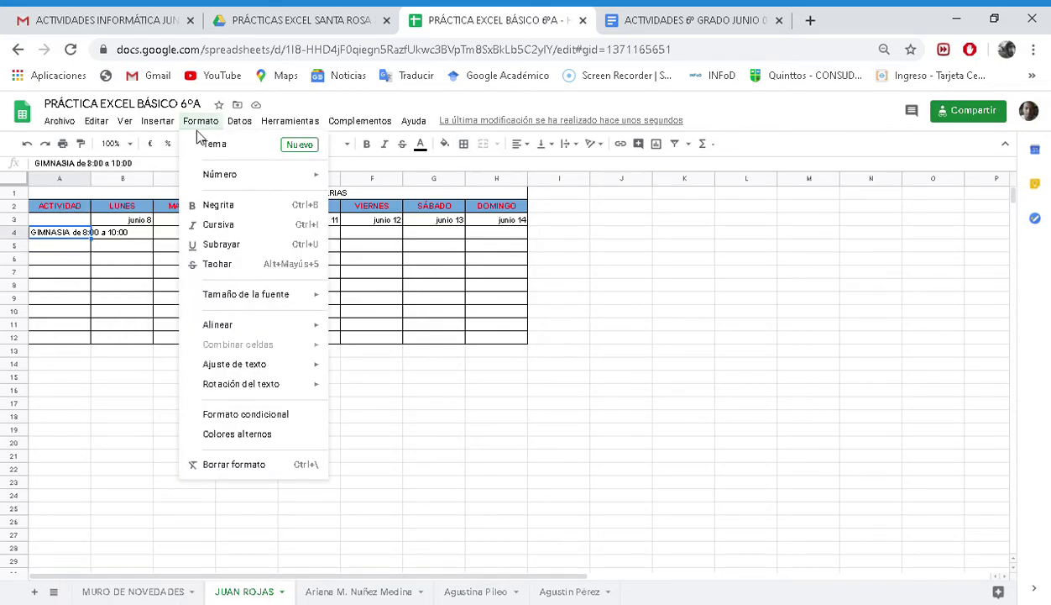
pyautogui.moveTo(257, 333)
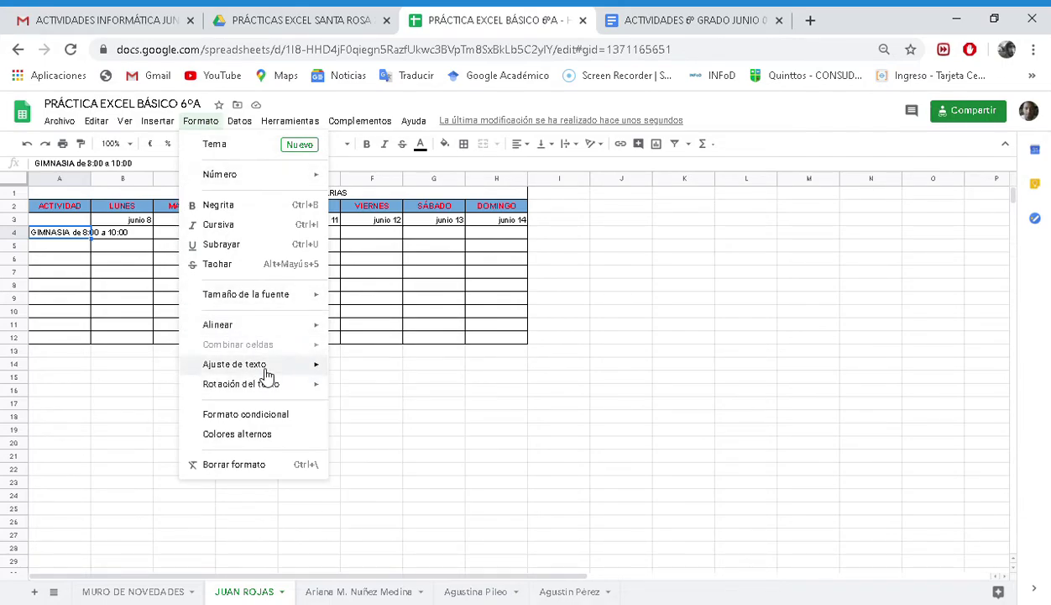
pyautogui.moveTo(267, 373)
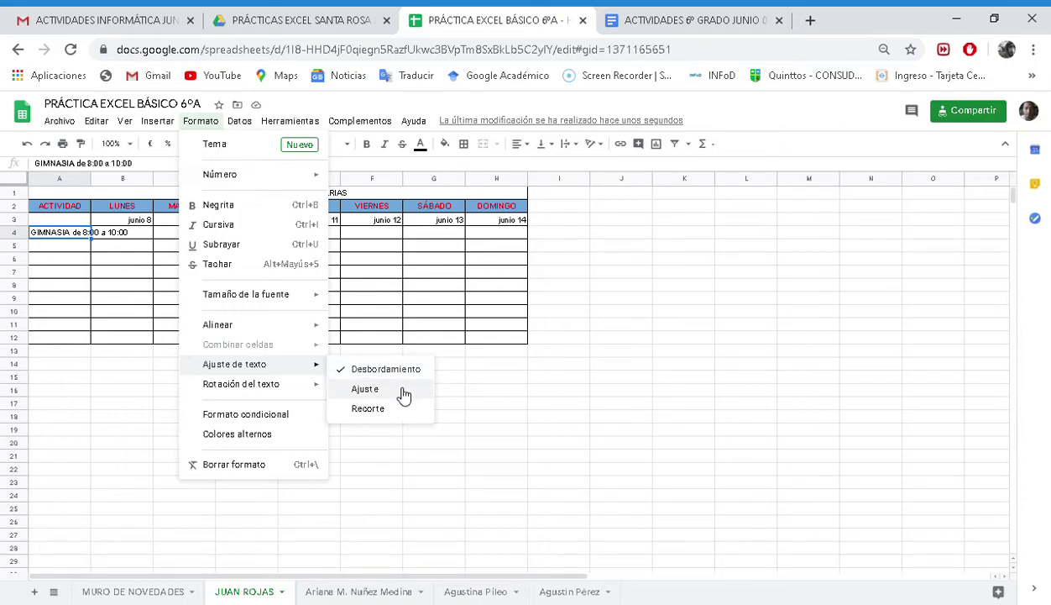
pyautogui.click(401, 392)
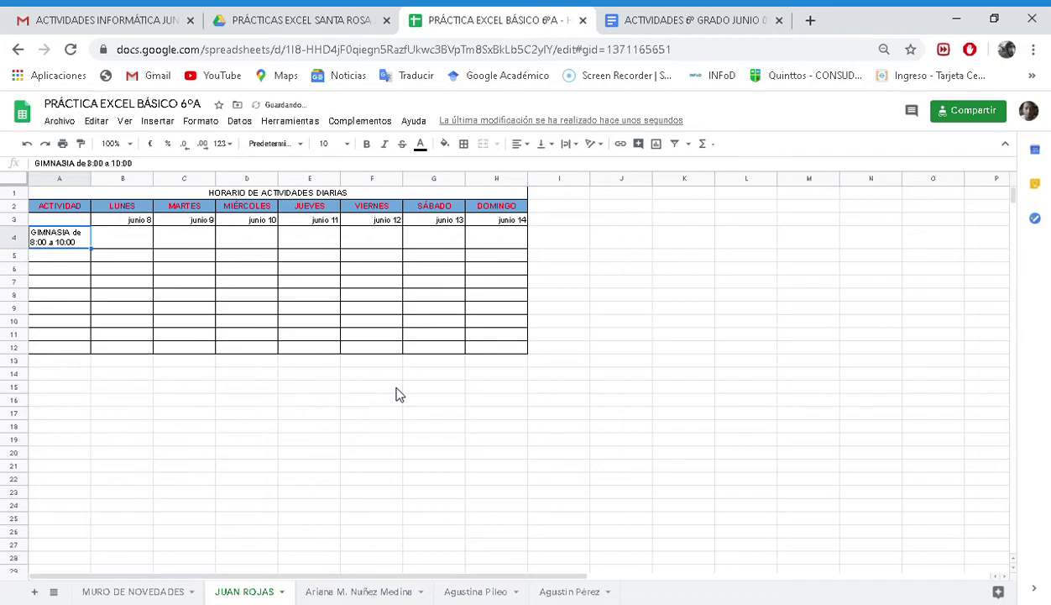
pyautogui.click(99, 473)
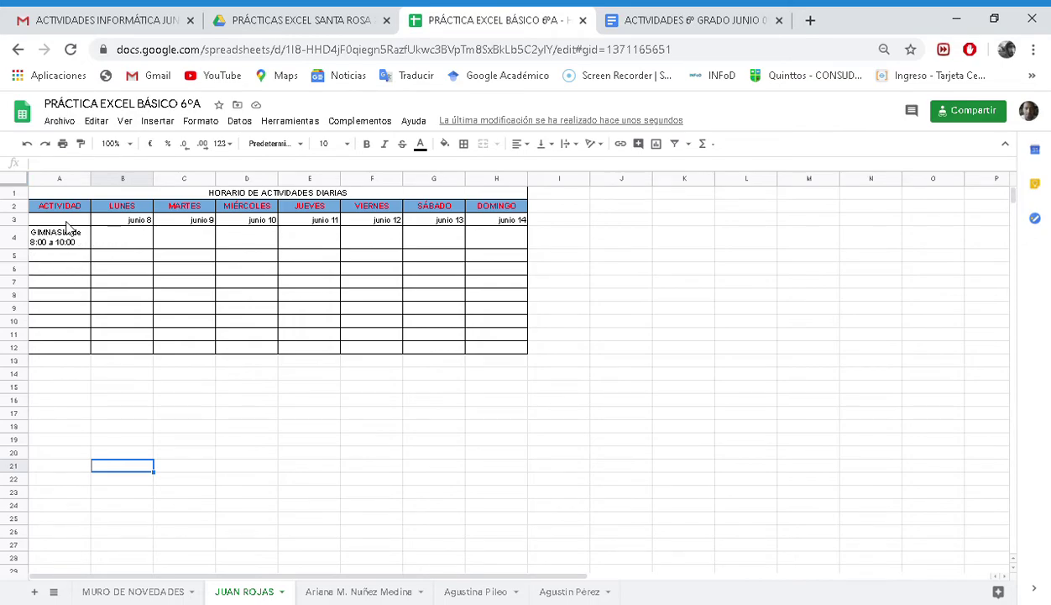
# Enter TEATRO 11:00 a 12:00 in A5 and CLASES DE PIANO ON LINE in A6
pyautogui.click(37, 258)
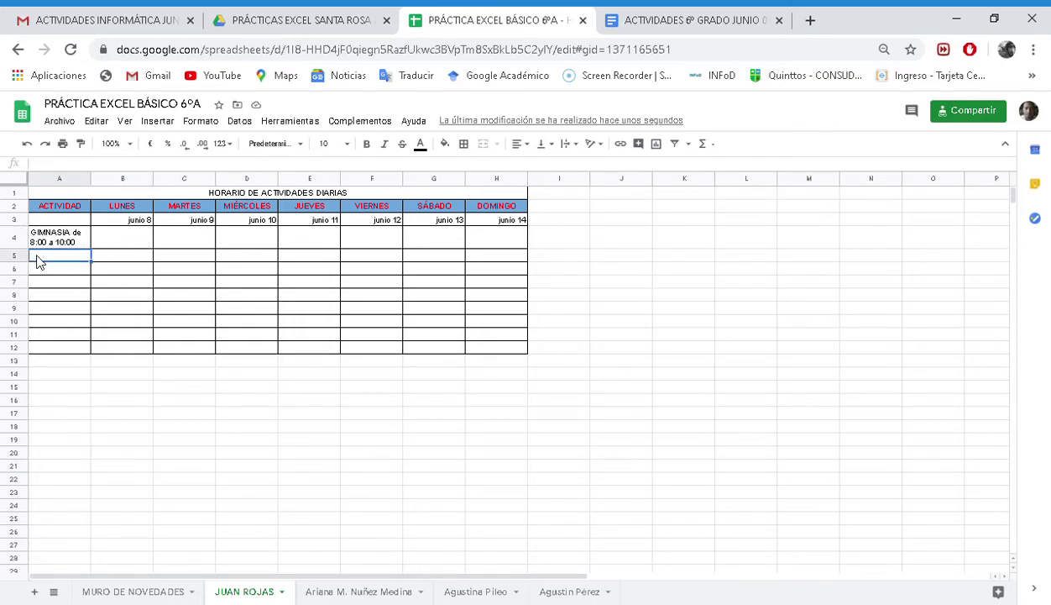
pyautogui.write('TEAT')
pyautogui.write('RO')
pyautogui.write(' 11:')
pyautogui.write('00 a 1')
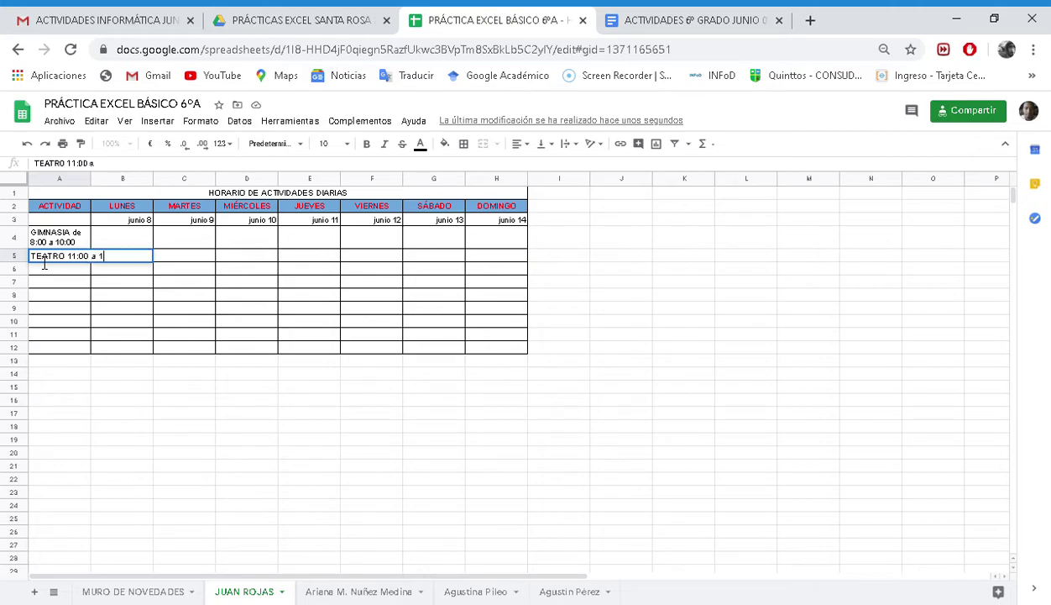
pyautogui.write('2:00')
pyautogui.click(38, 263)
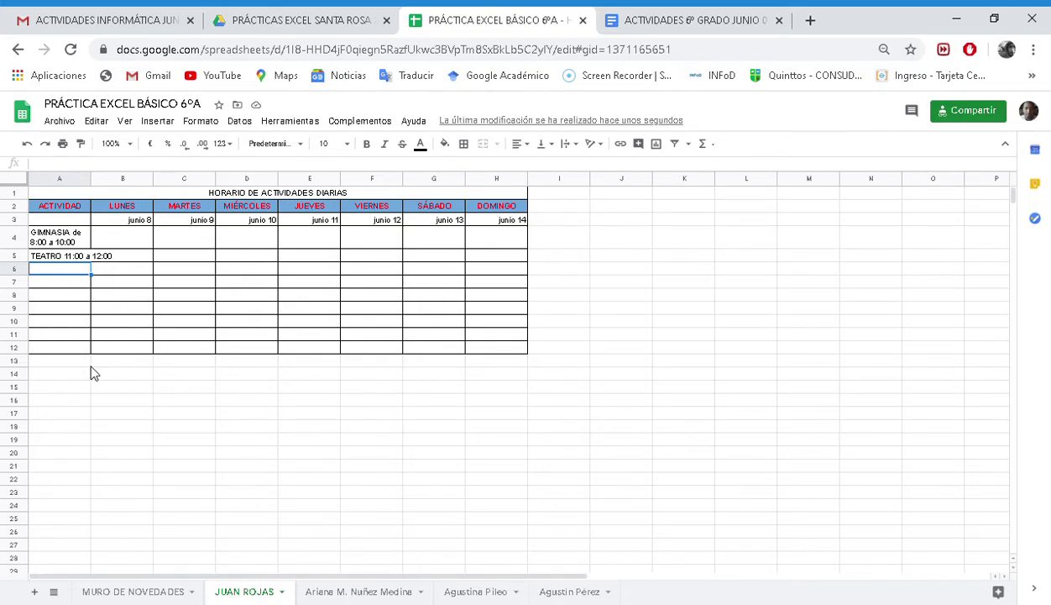
pyautogui.write('CLASES DE P')
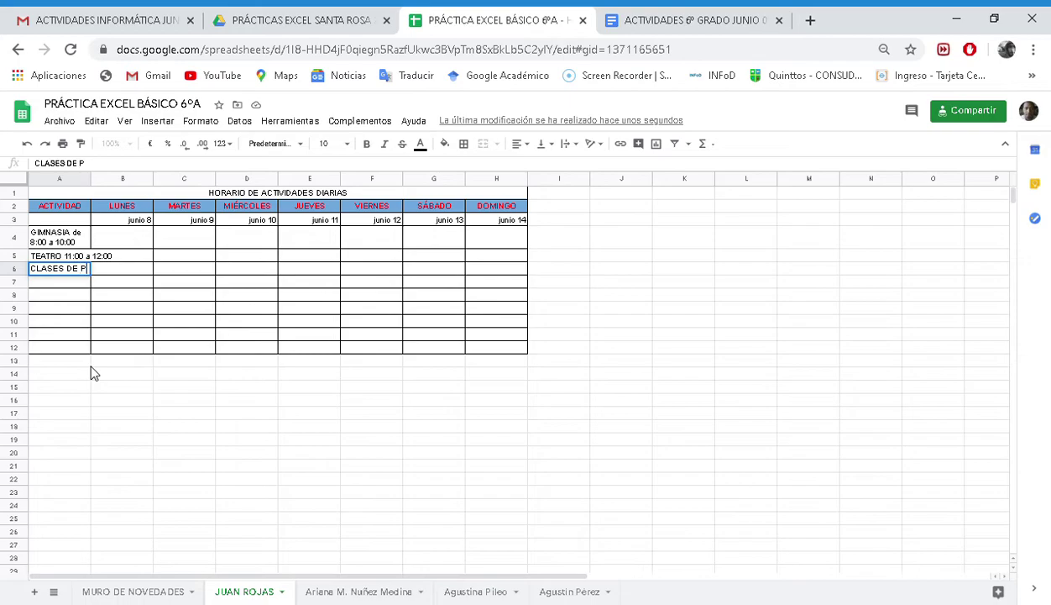
pyautogui.write('IEA')
pyautogui.press('BackSpace')
pyautogui.press('BackSpace')
pyautogui.write('A')
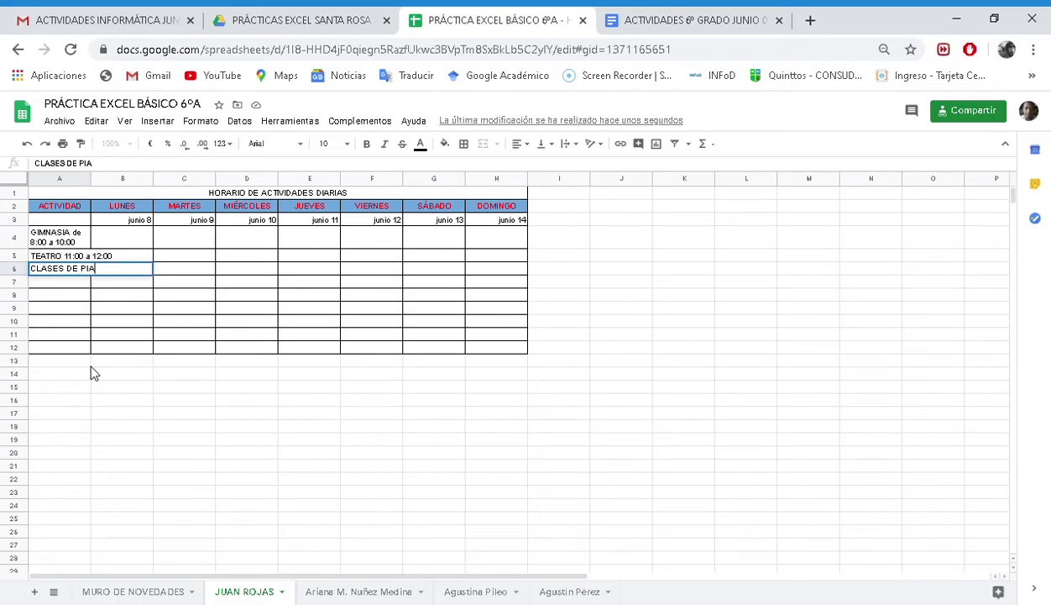
pyautogui.write('NO')
pyautogui.write(' ON LINE')
pyautogui.press('Return')
# Move the time 13:00 a 14:00 from A7 to the end of the piano entry in A6
pyautogui.write('13')
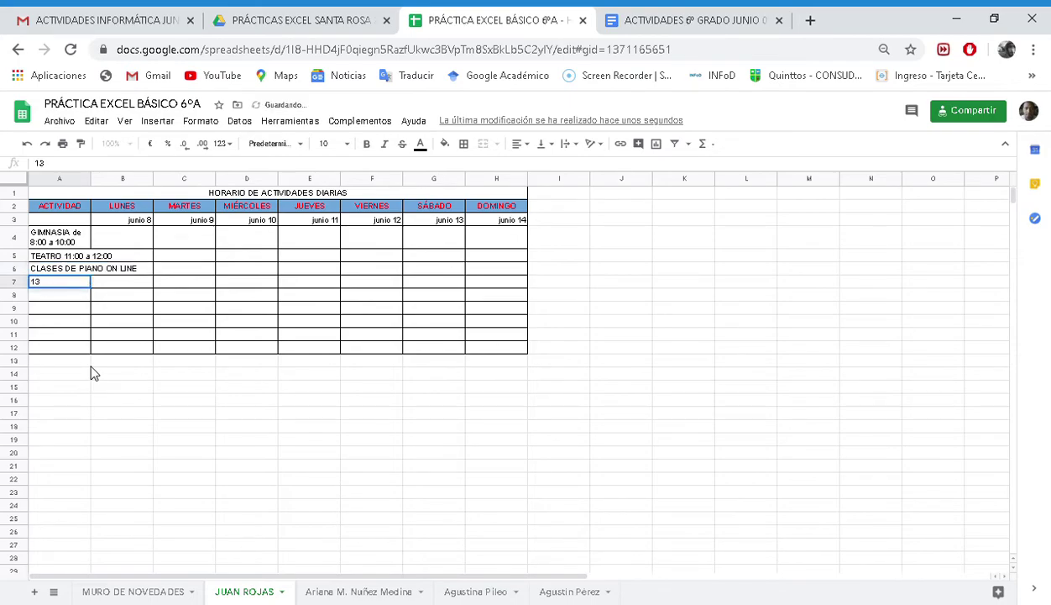
pyautogui.write(':00 a ')
pyautogui.write('14:00')
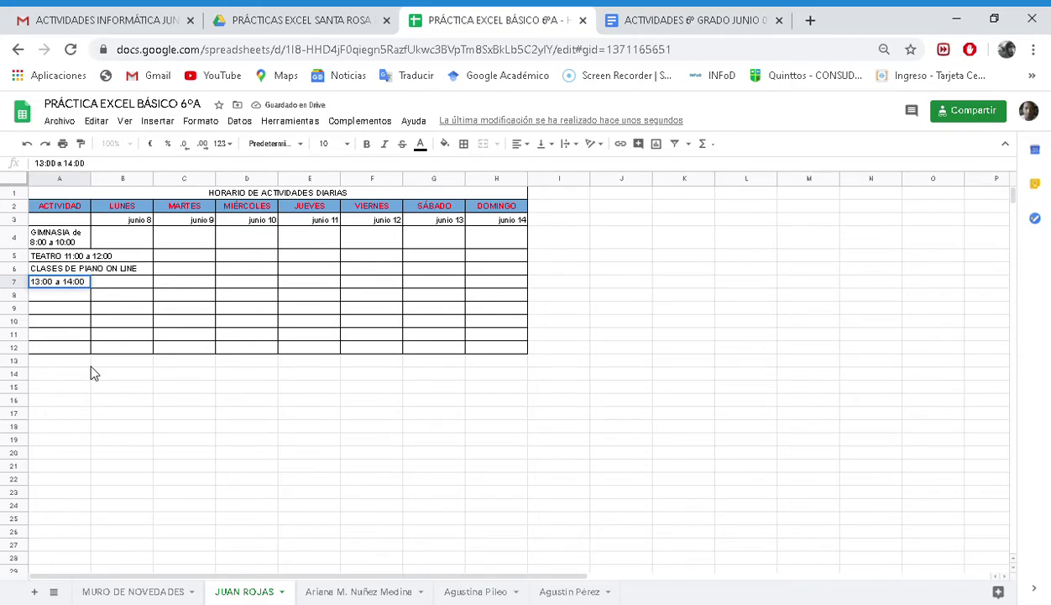
pyautogui.click(90, 347)
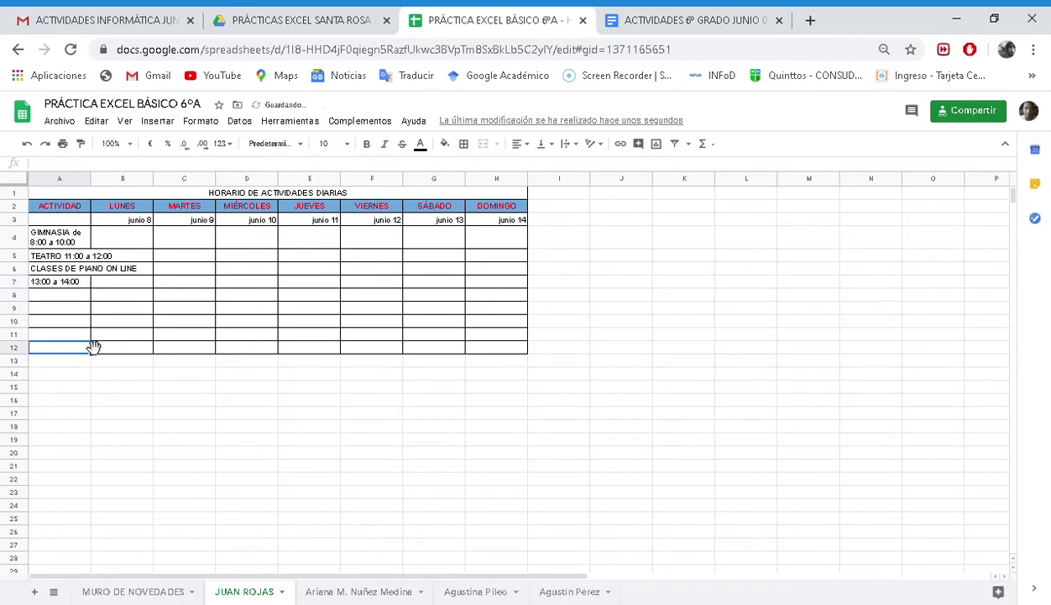
pyautogui.click(72, 282)
pyautogui.moveTo(98, 171); pyautogui.dragTo(23, 166)
pyautogui.hotkey('ctrl', 'c')
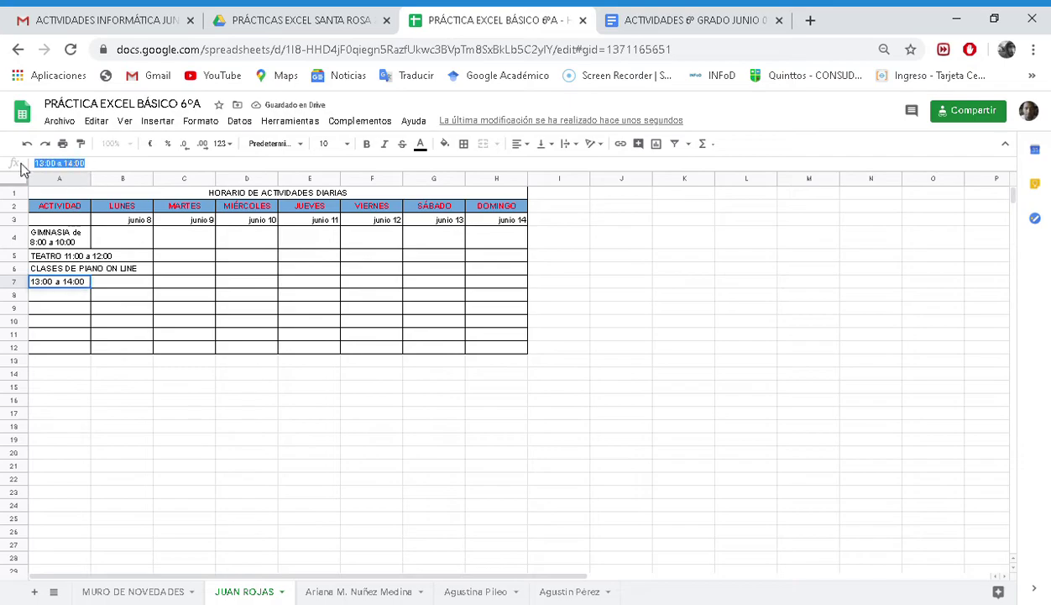
pyautogui.press('BackSpace')
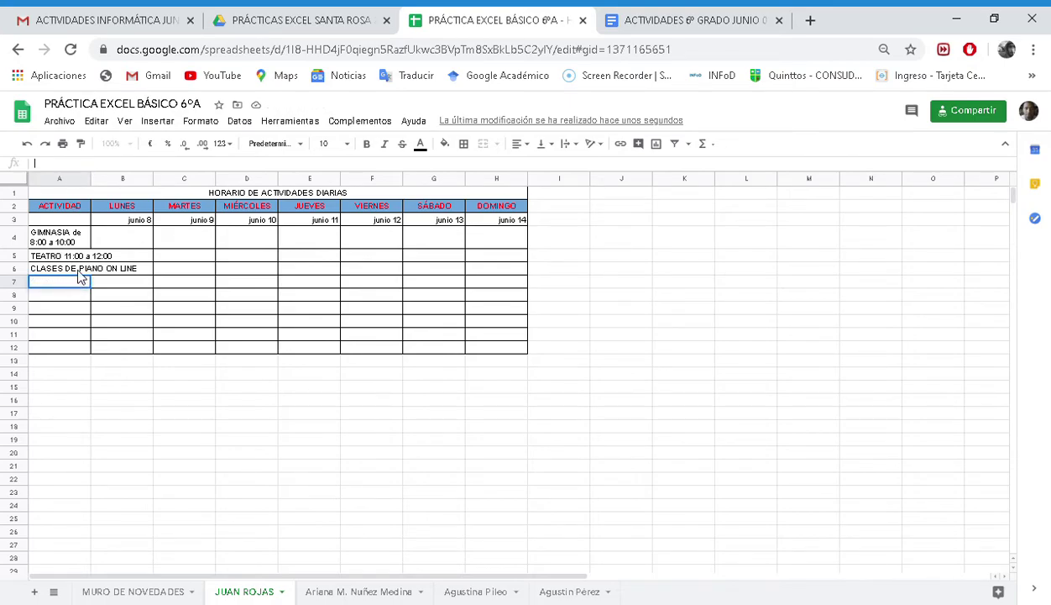
pyautogui.click(80, 269)
pyautogui.click(156, 170)
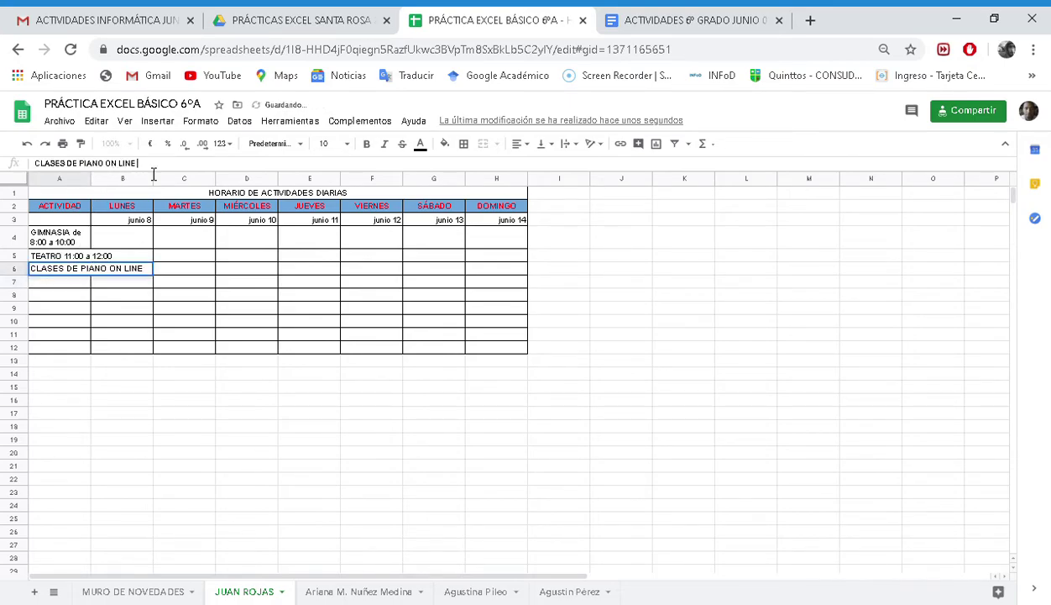
pyautogui.hotkey('ctrl', 'v')
pyautogui.click(164, 347)
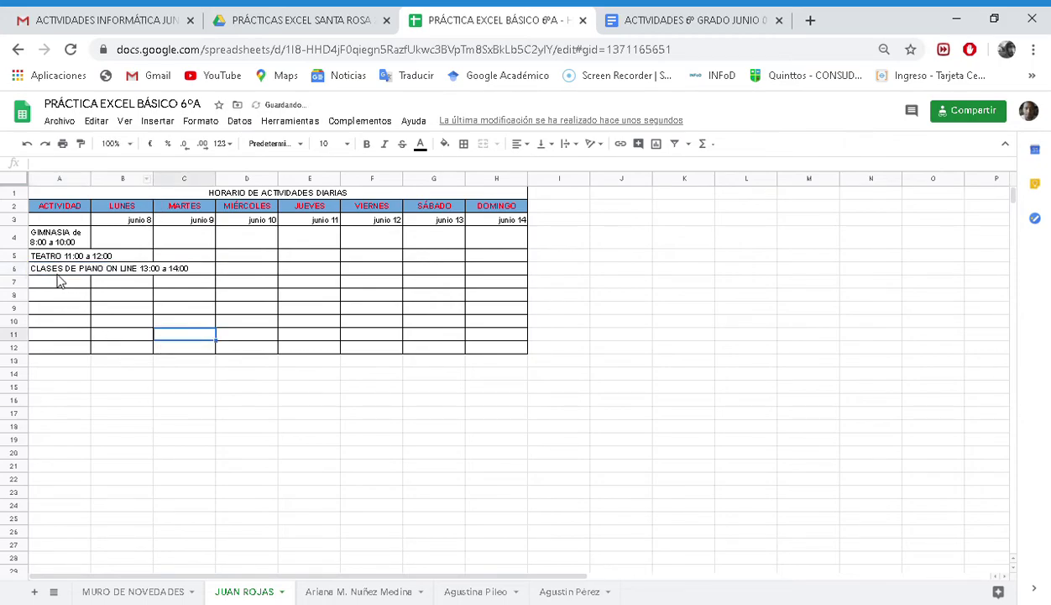
pyautogui.click(59, 259)
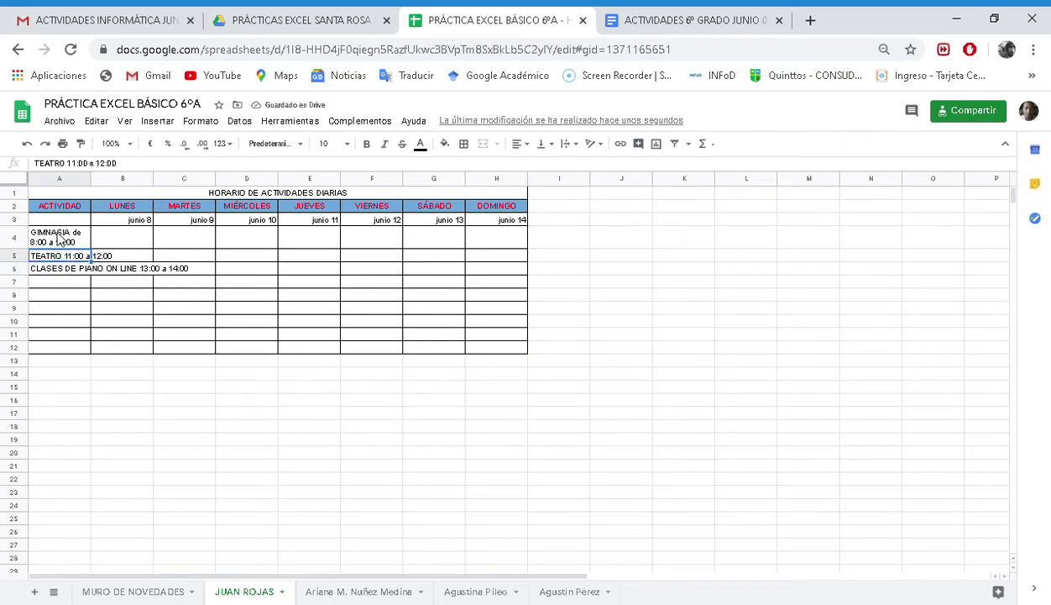
# Apply Ajuste text wrapping to cells A5 and A6 for the TEATRO and piano entries
pyautogui.click(202, 126)
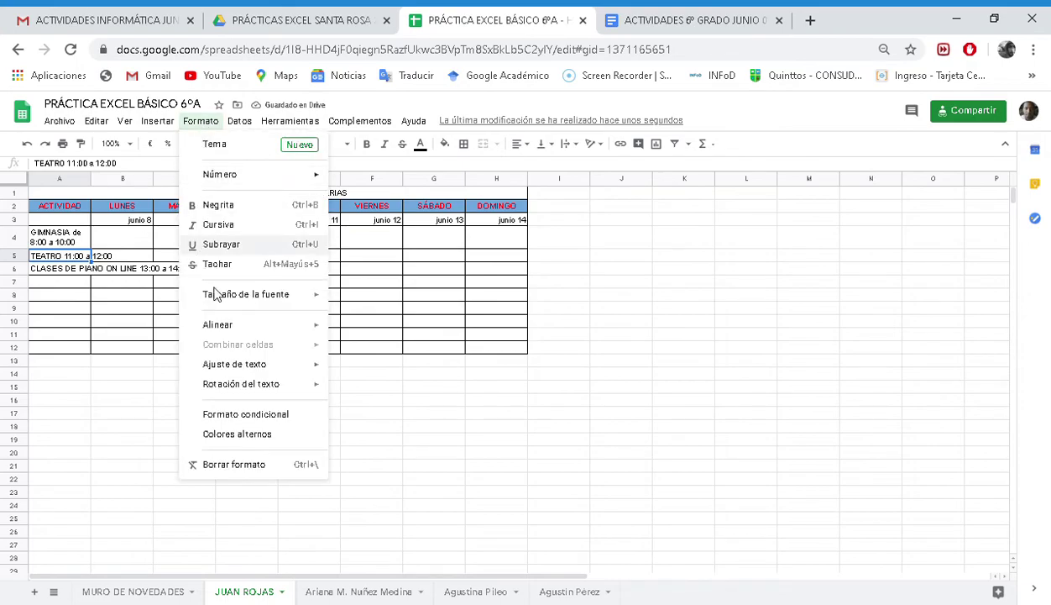
pyautogui.moveTo(304, 326)
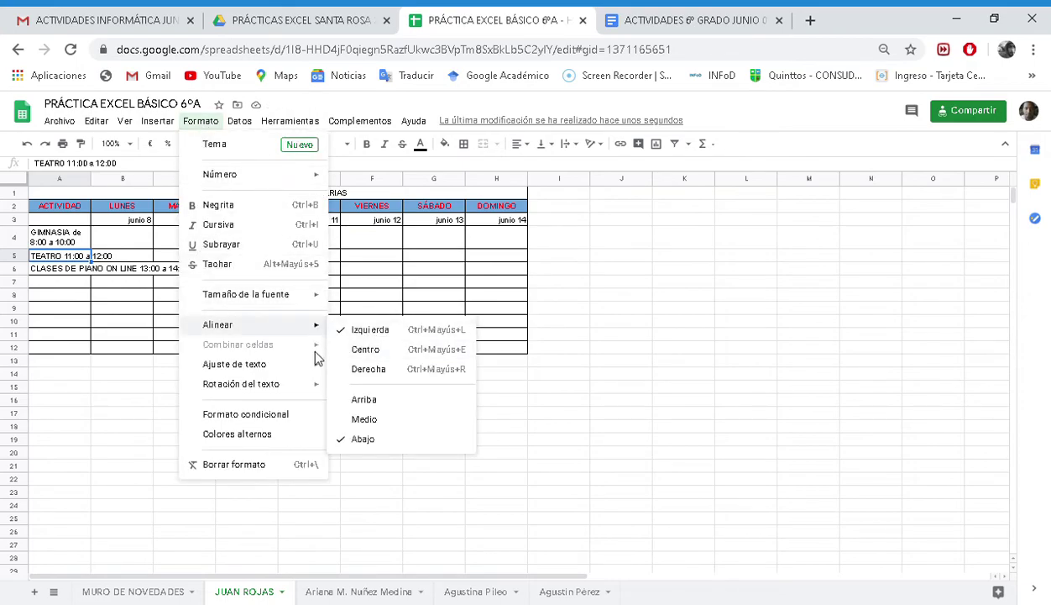
pyautogui.moveTo(316, 369)
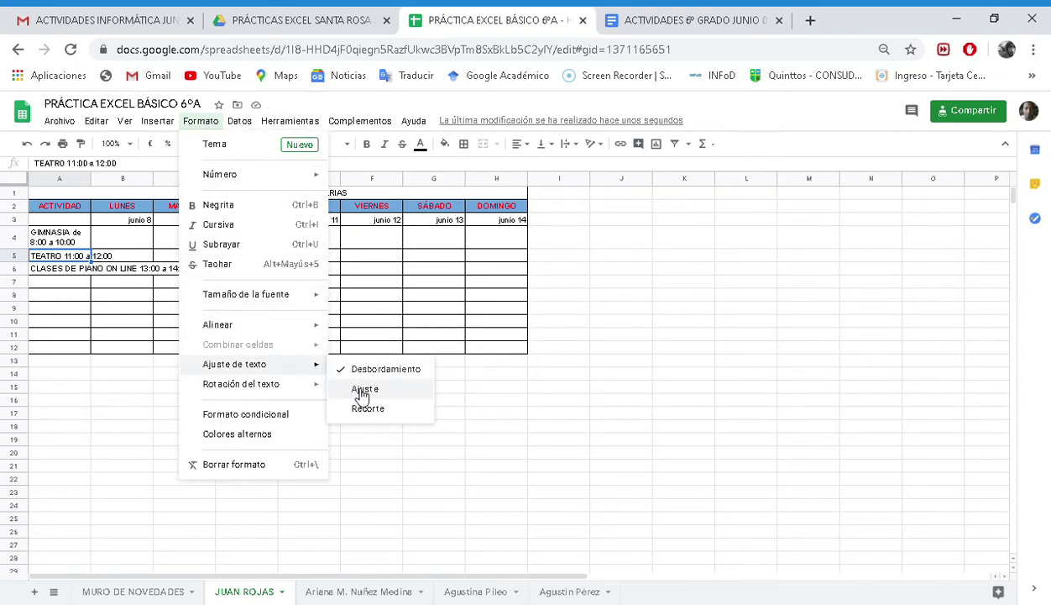
pyautogui.click(362, 390)
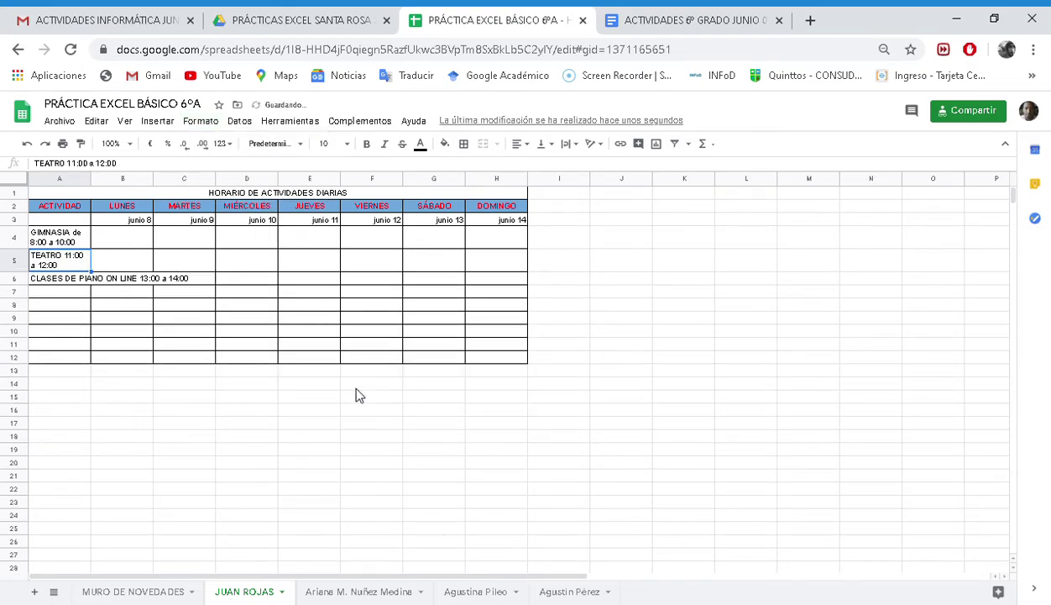
pyautogui.click(40, 278)
pyautogui.click(201, 123)
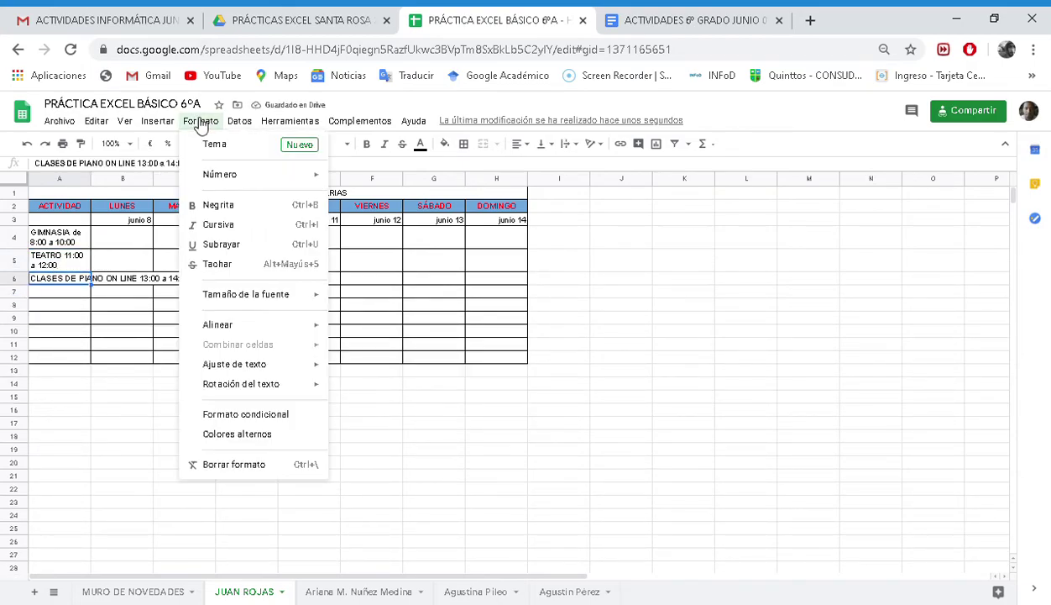
pyautogui.moveTo(263, 367)
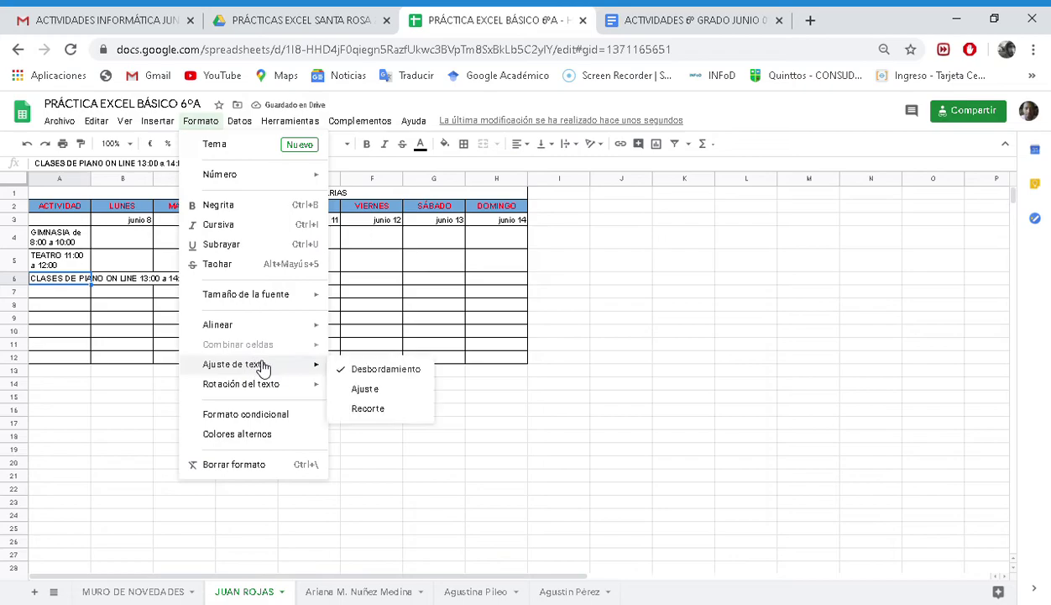
pyautogui.click(367, 391)
pyautogui.click(229, 457)
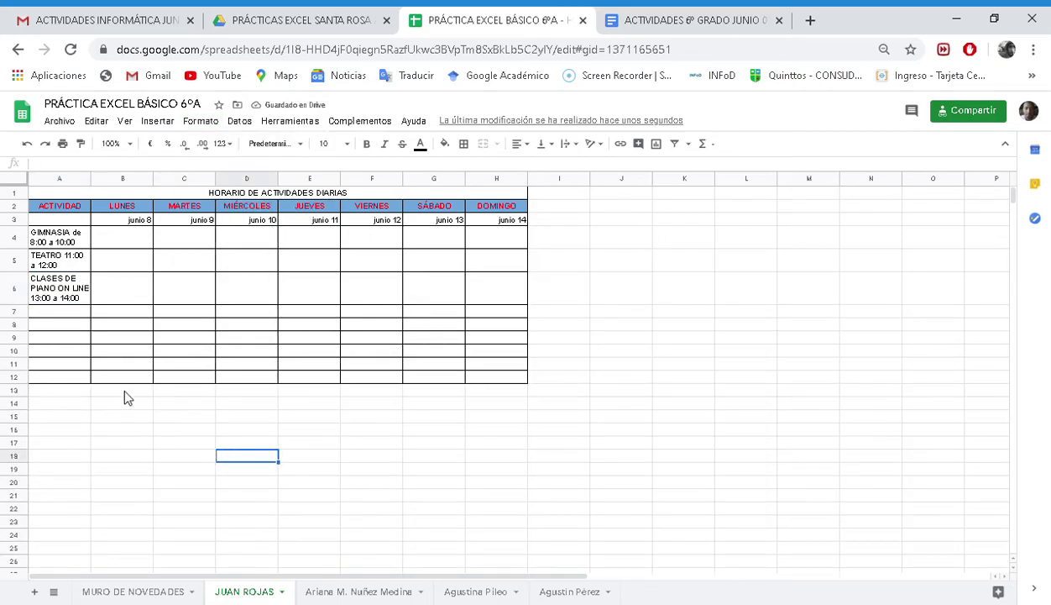
# Enter 'SIESTA 14:a 16:00' in cell A7 of the ACTIVIDAD column
pyautogui.click(59, 316)
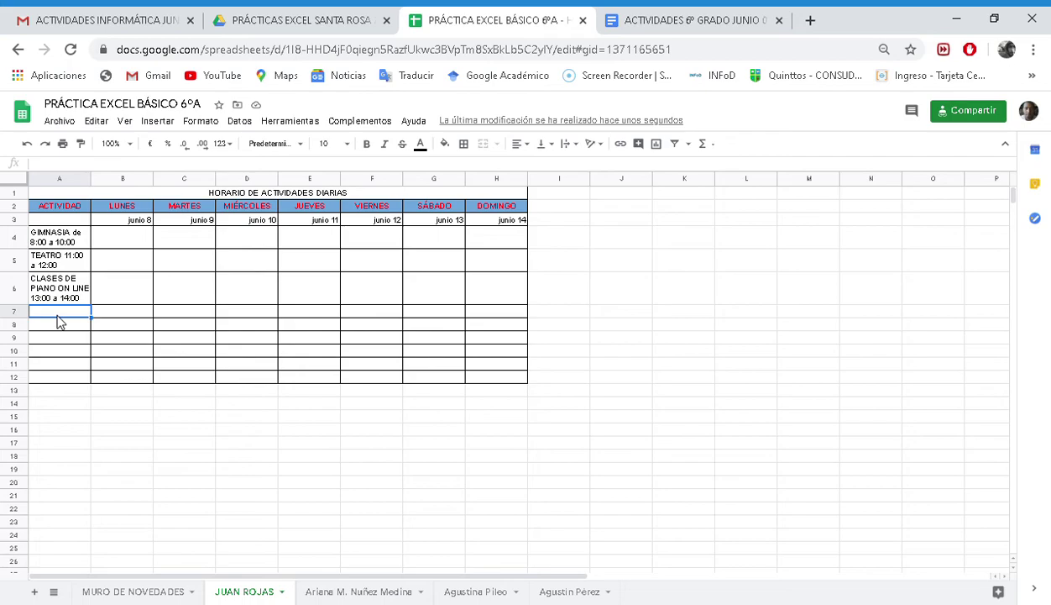
pyautogui.write('SIESTA')
pyautogui.write(' 14:')
pyautogui.write('a 16')
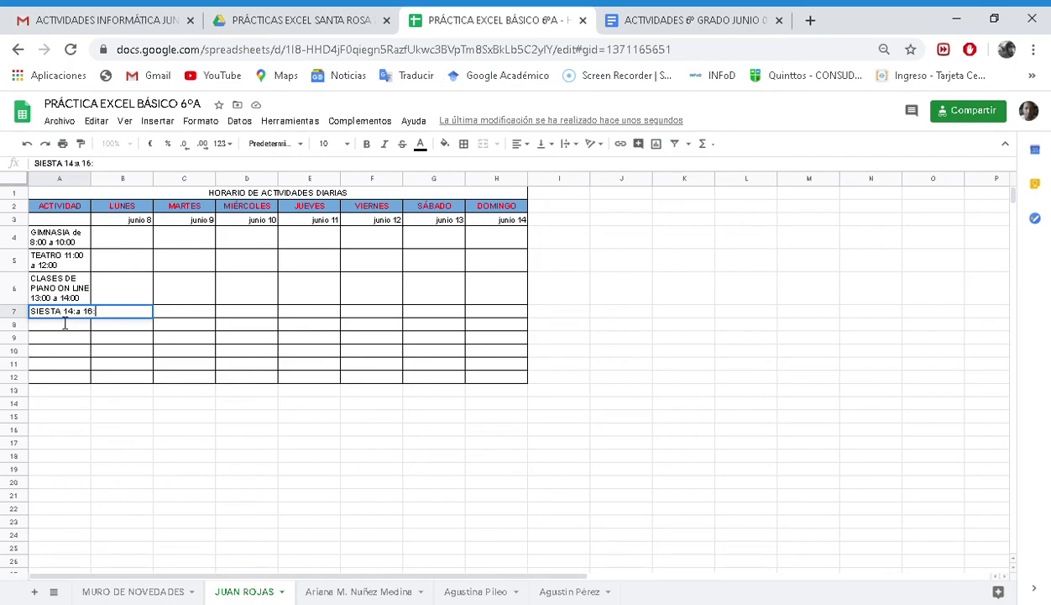
pyautogui.write(':00')
pyautogui.click(70, 363)
# Apply text wrapping to A7 so SIESTA 14:a 16:00 fits on two lines
pyautogui.click(56, 314)
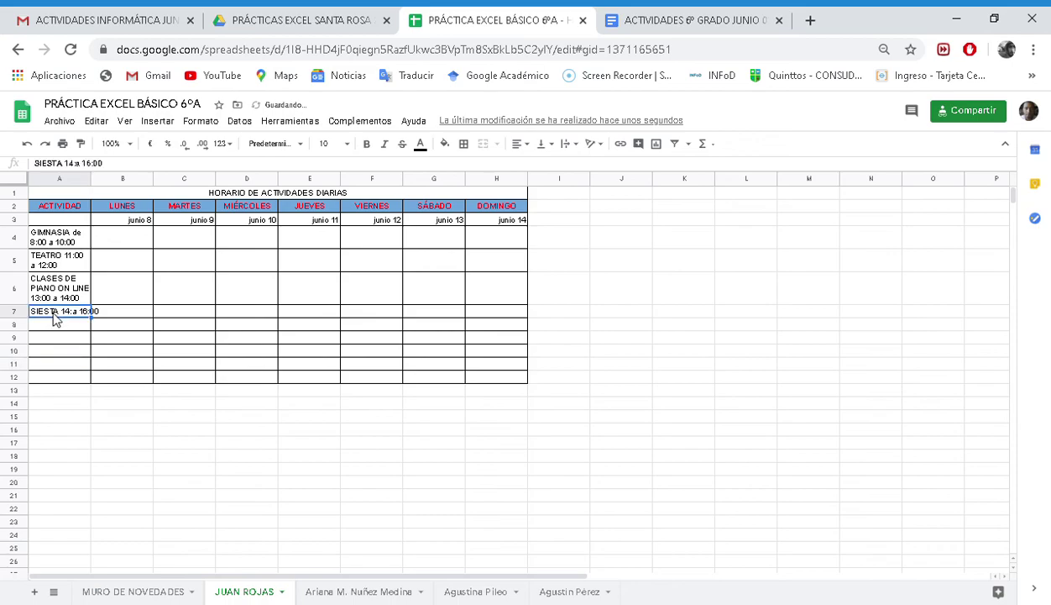
pyautogui.click(199, 122)
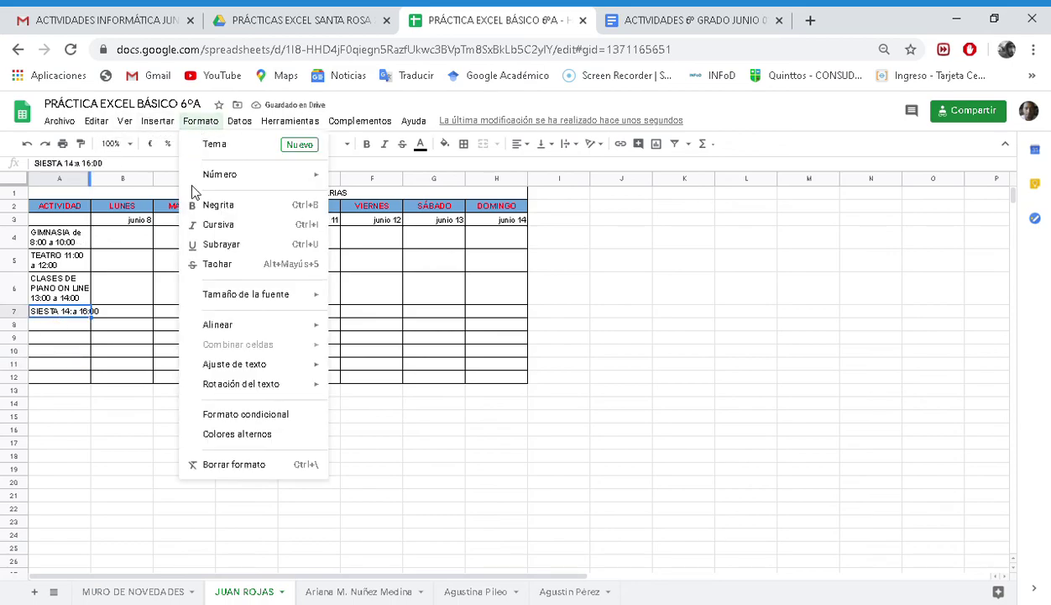
pyautogui.moveTo(254, 364)
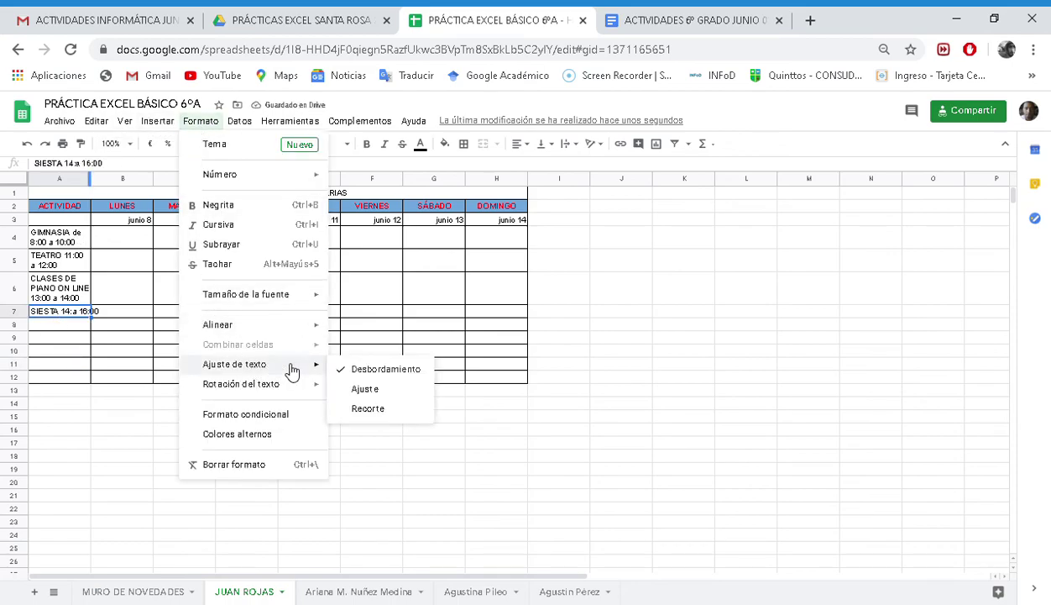
pyautogui.click(377, 388)
pyautogui.click(270, 495)
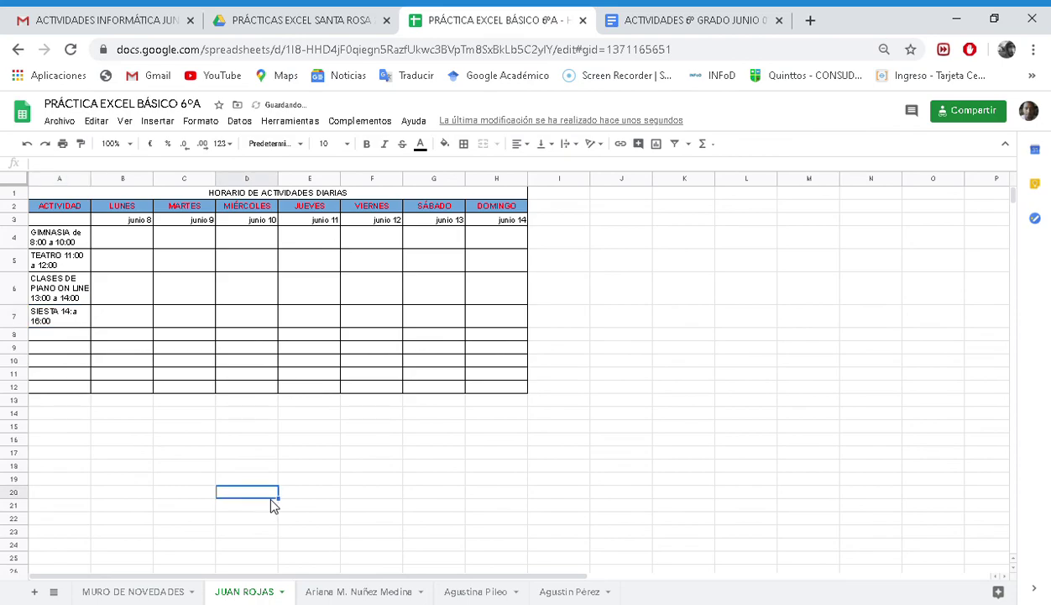